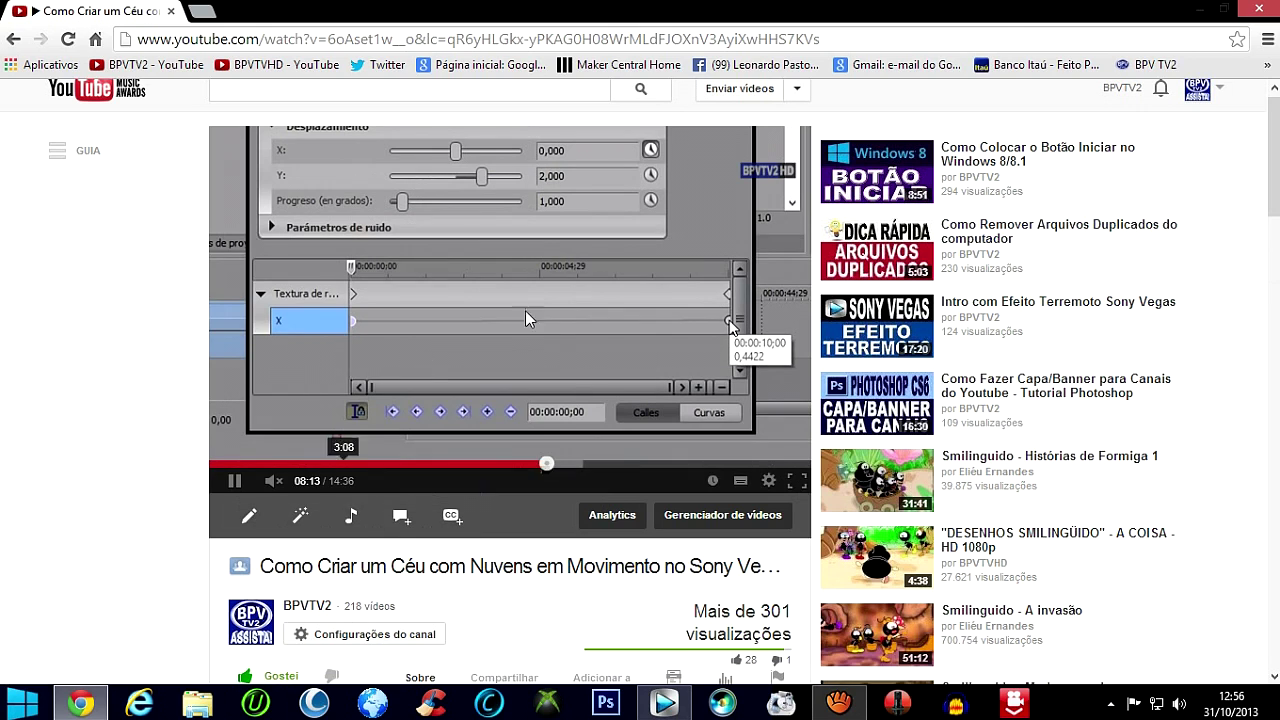
Read the linked comment thread about editing with multiple cameras on the video page, close the browser and switch to Vegas Pro.
left_click_drag(1275, 145, 1275, 301)
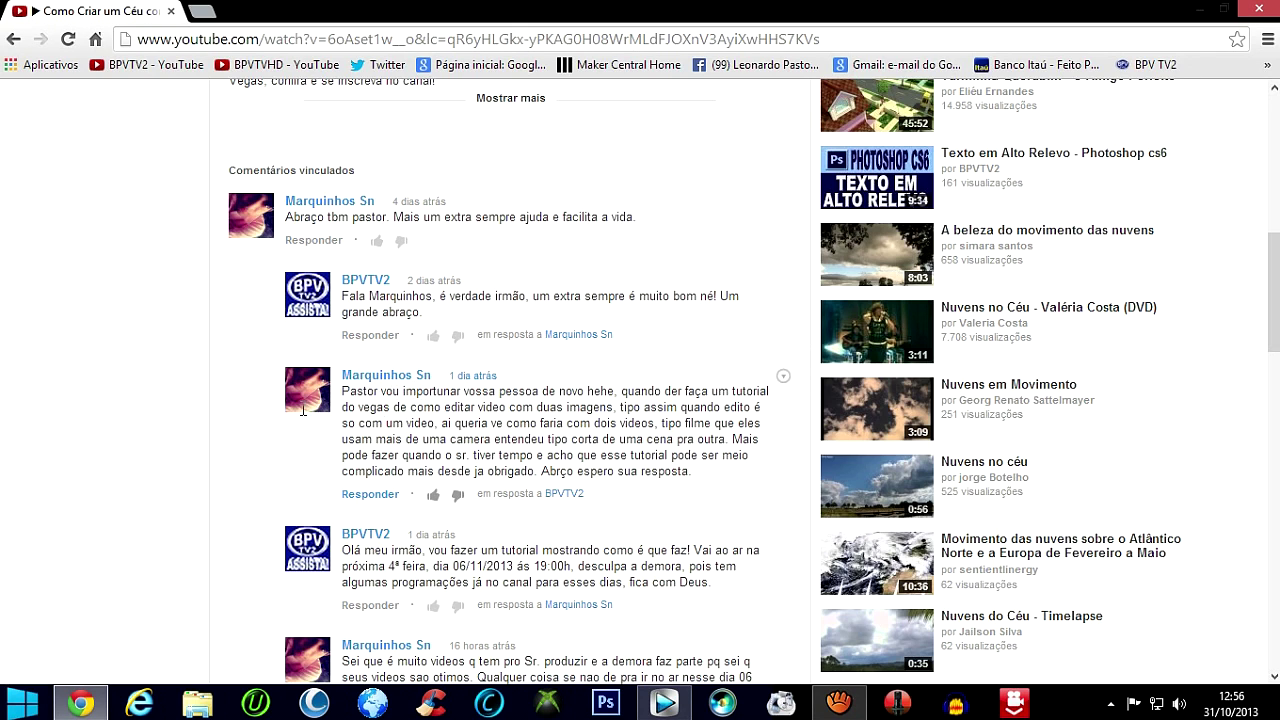
mouse_move(322, 395)
scroll(760, 418, "up", 1)
scroll(677, 470, "down", 1)
scroll(713, 360, "up", 6)
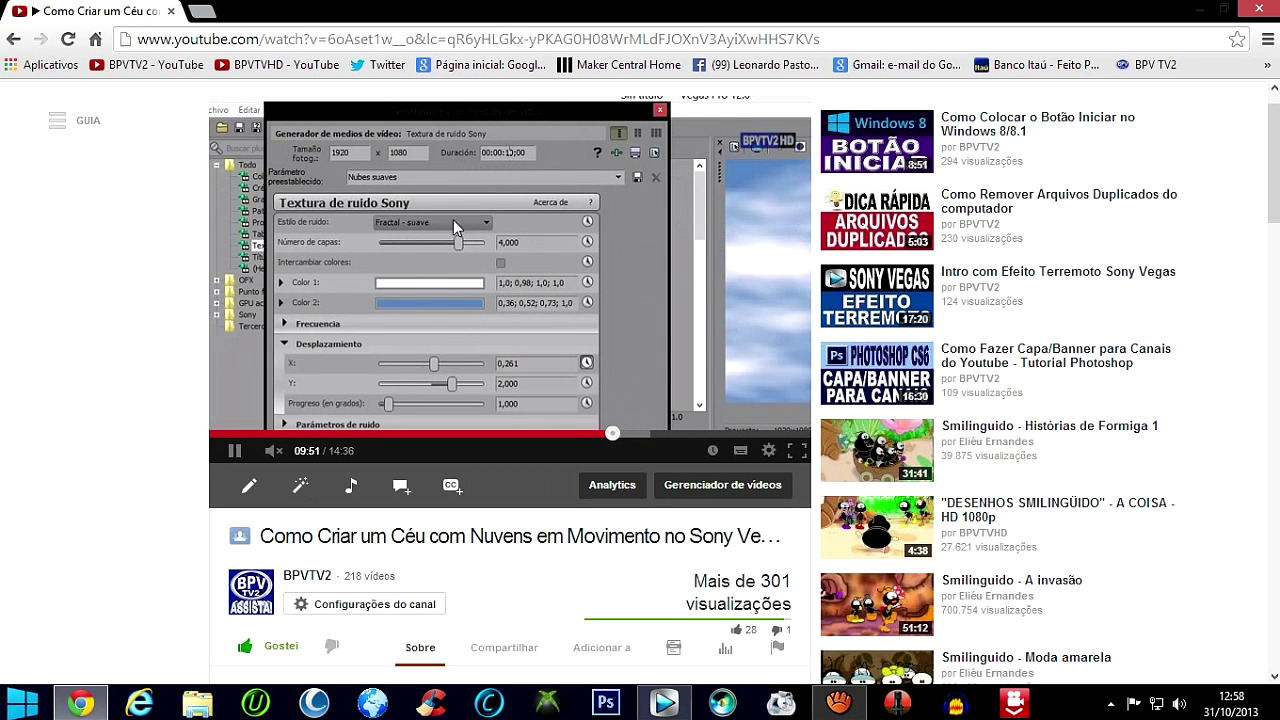
scroll(643, 191, "down", 2)
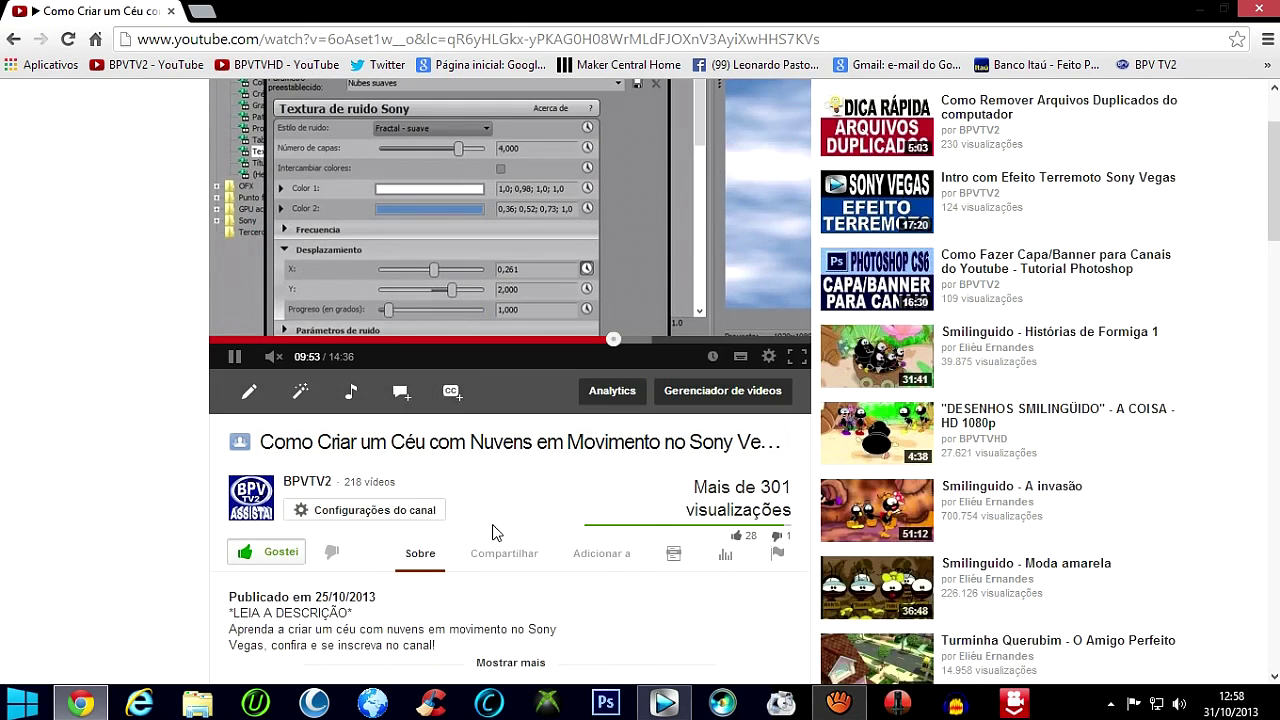
scroll(752, 403, "down", 2)
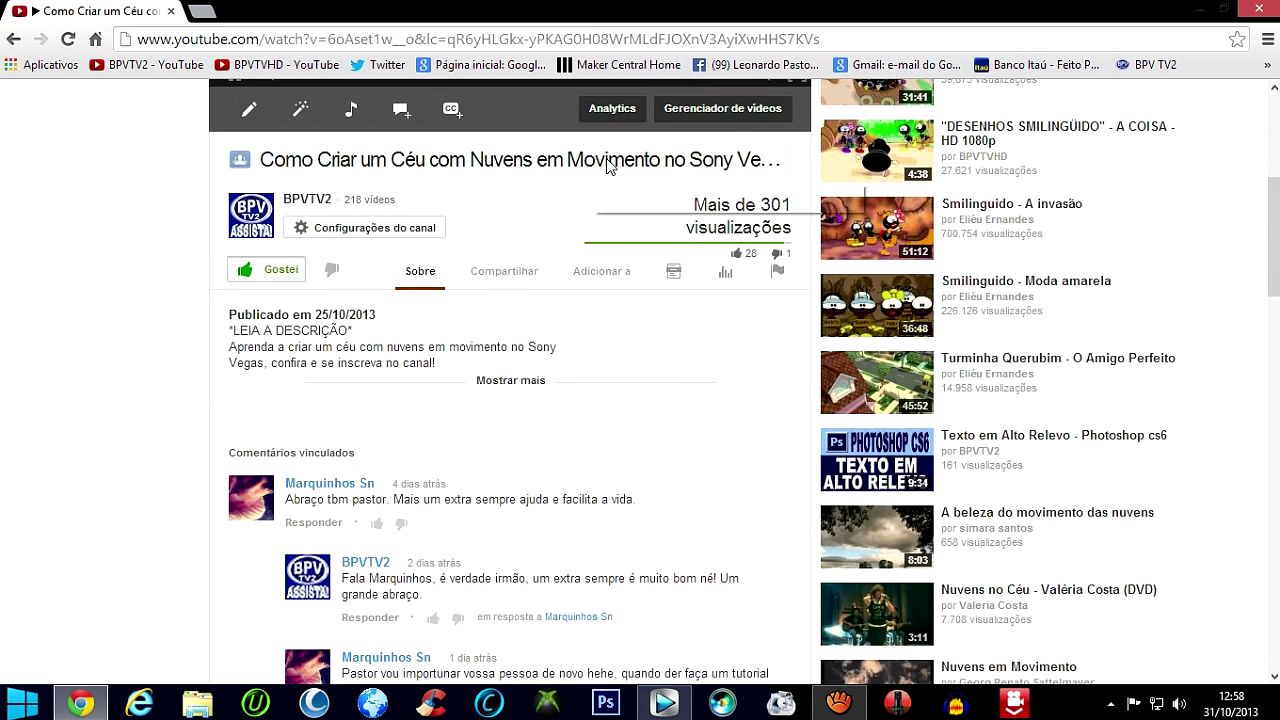
scroll(675, 262, "down", 4)
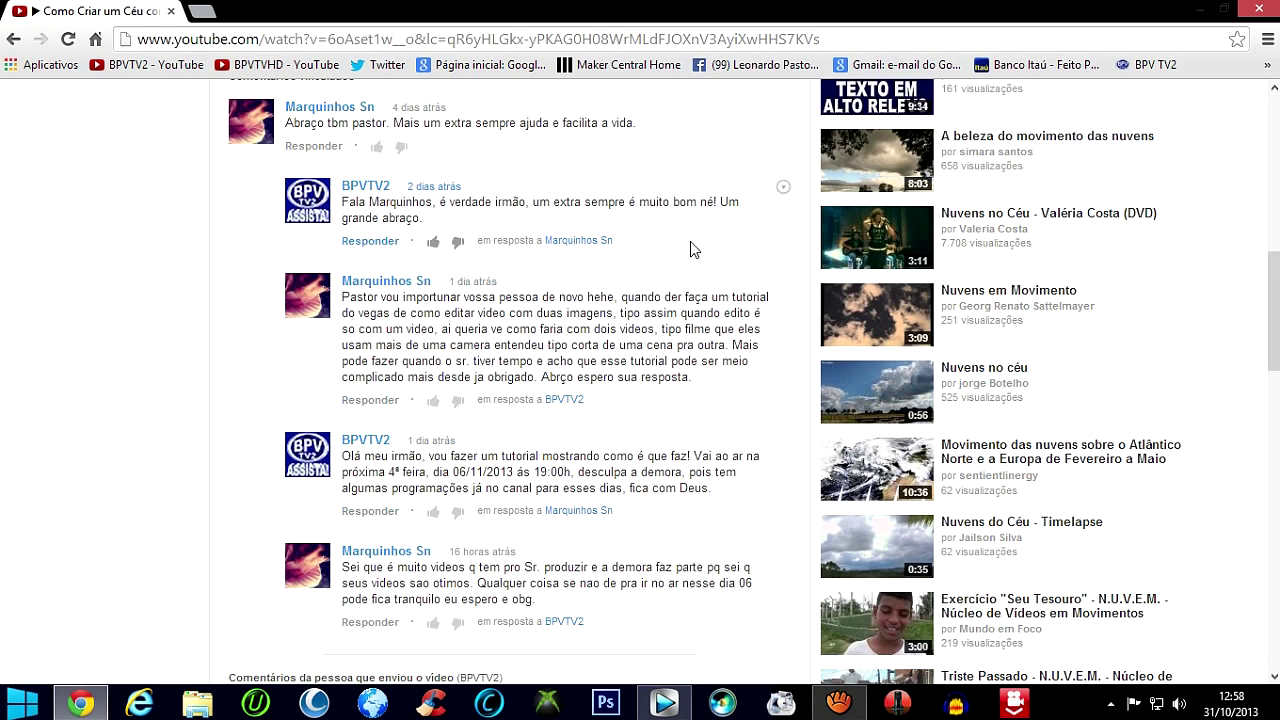
scroll(688, 299, "up", 2)
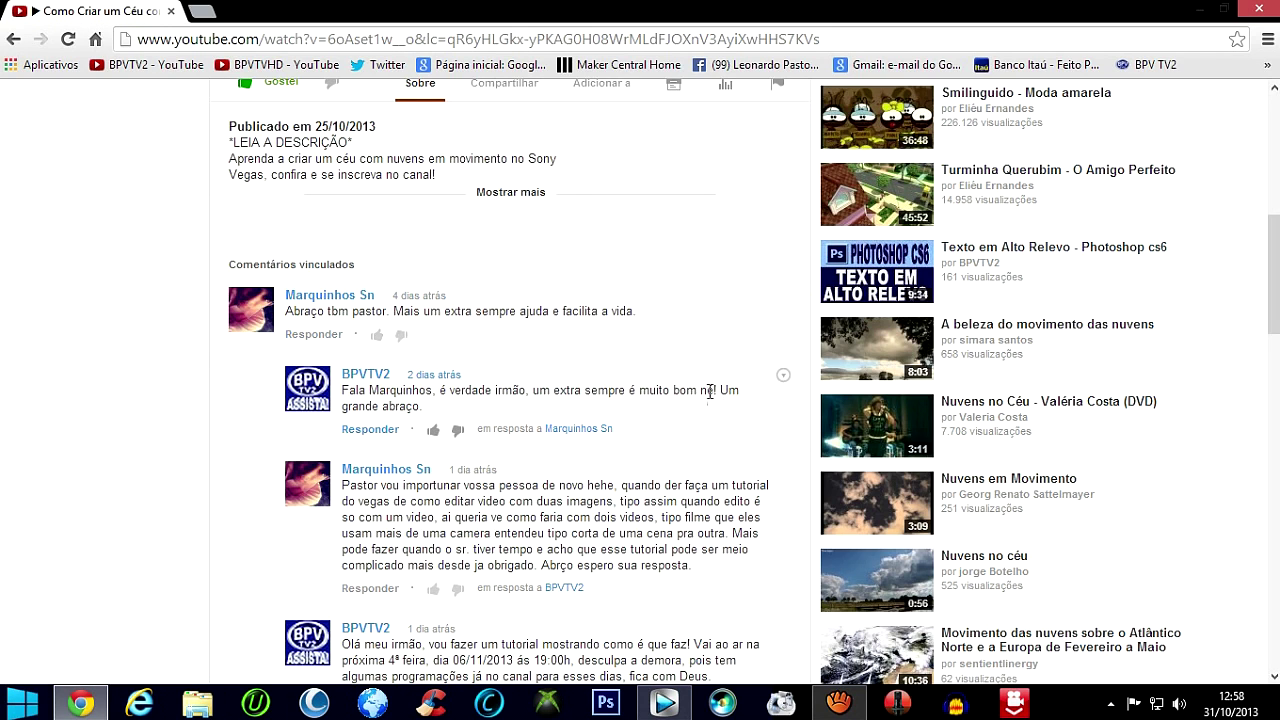
scroll(675, 453, "down", 3)
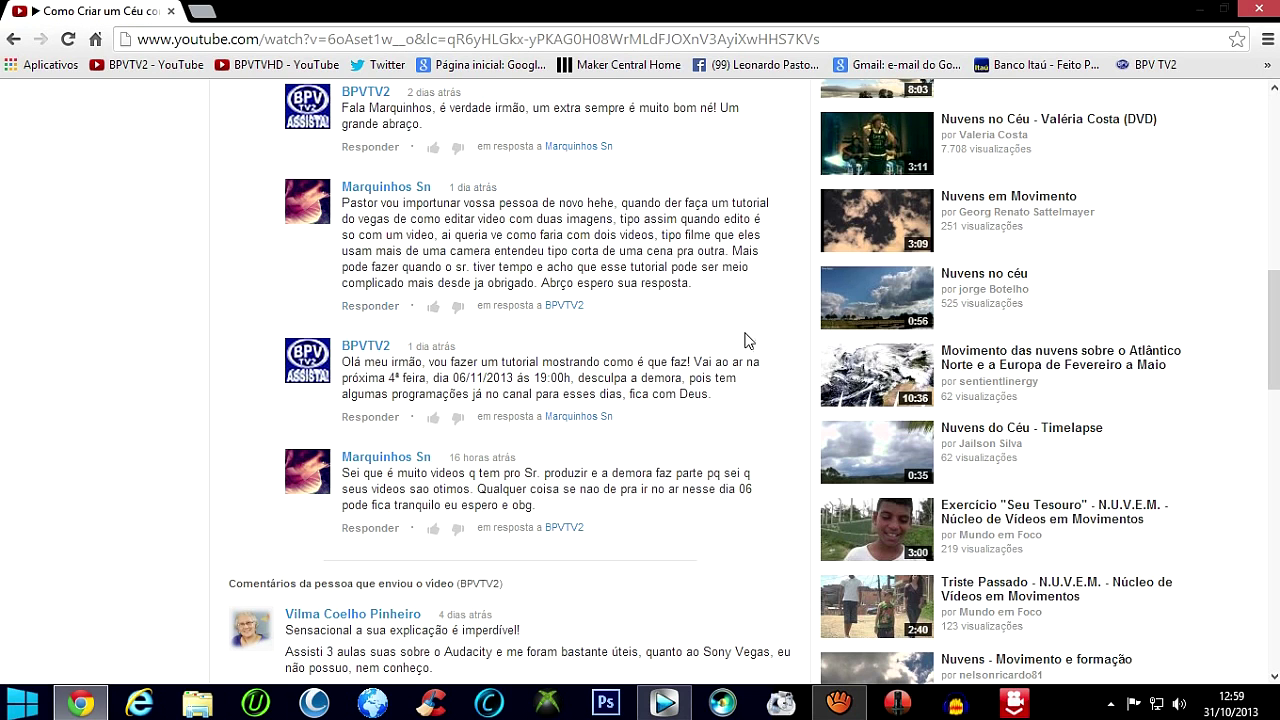
scroll(751, 321, "up", 2)
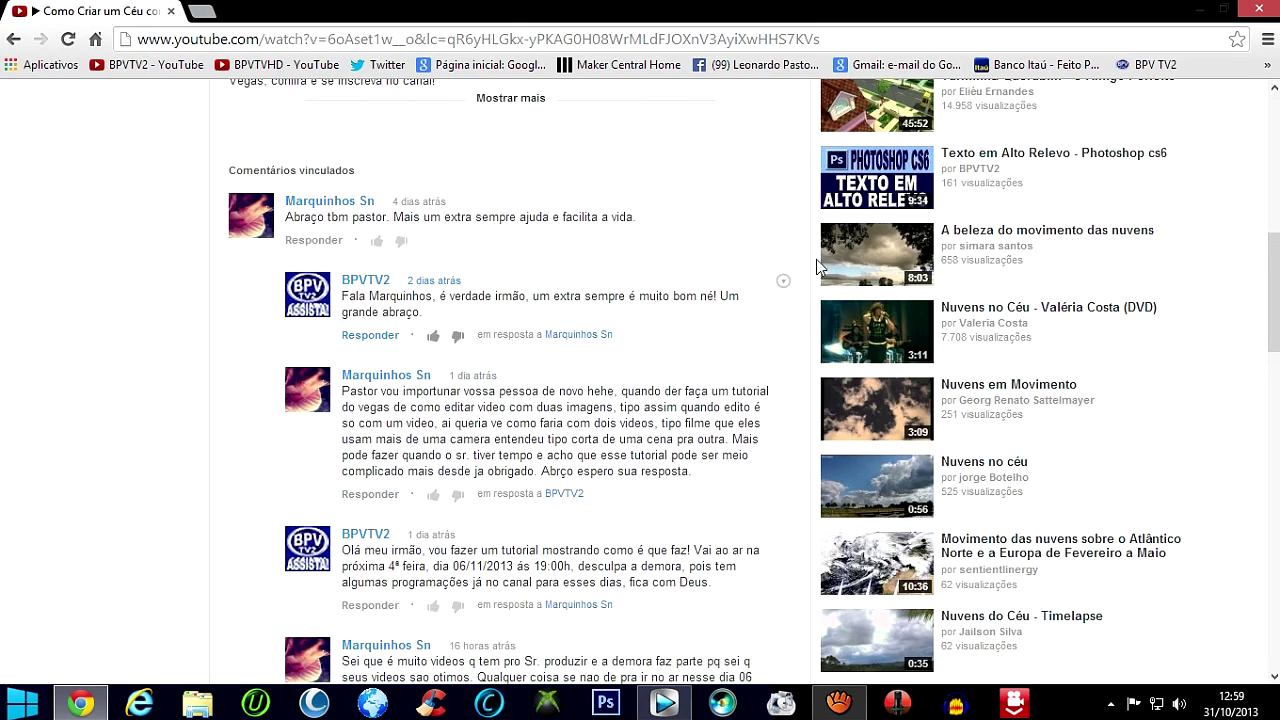
scroll(720, 394, "up", 4)
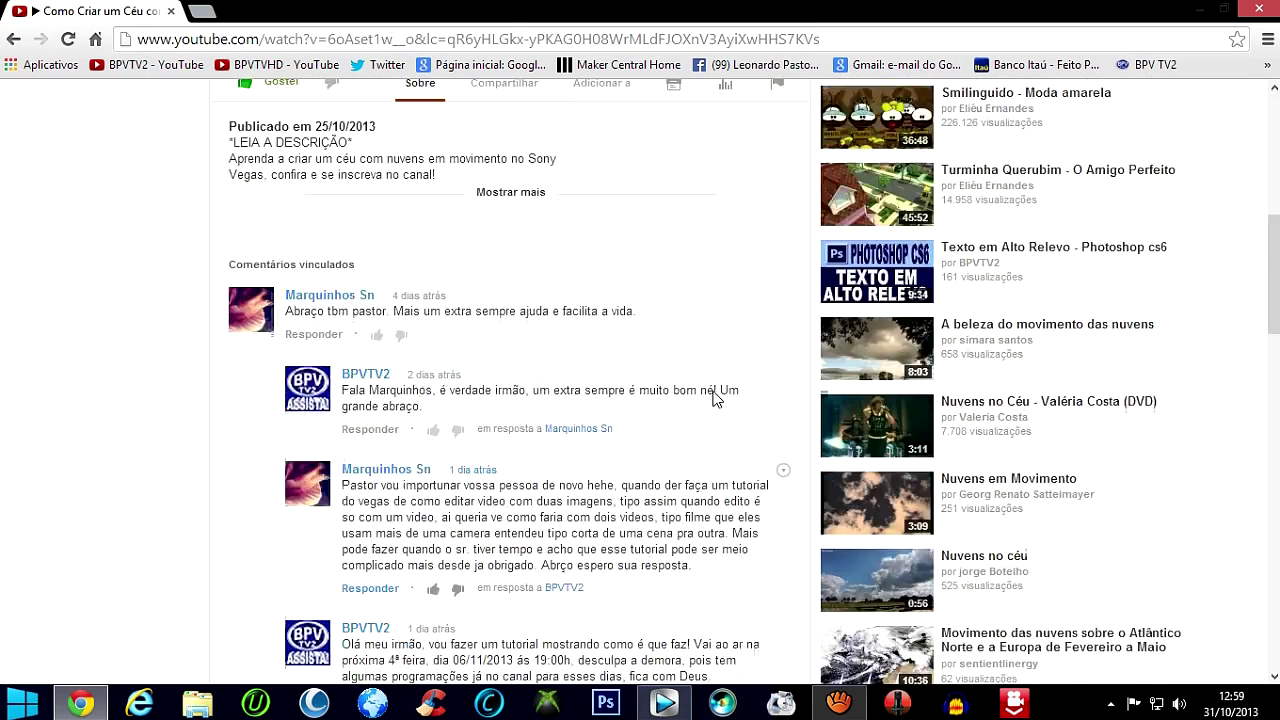
scroll(720, 410, "down", 8)
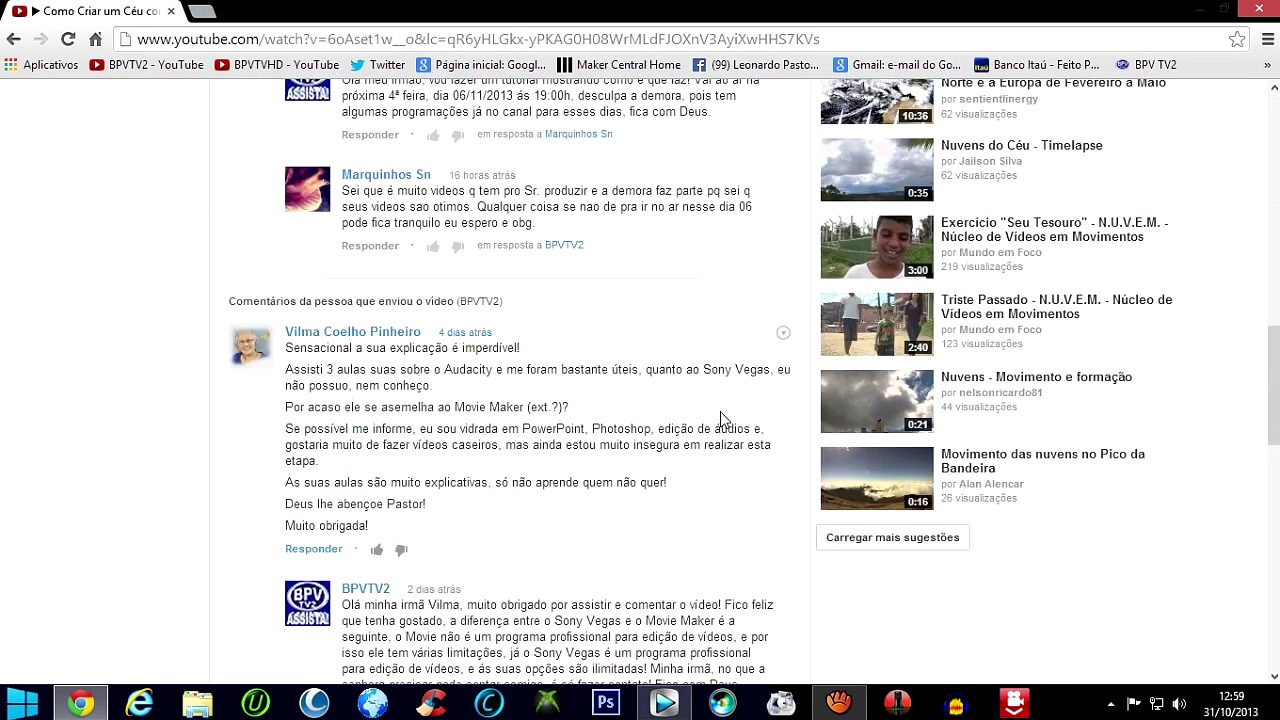
scroll(720, 418, "up", 4)
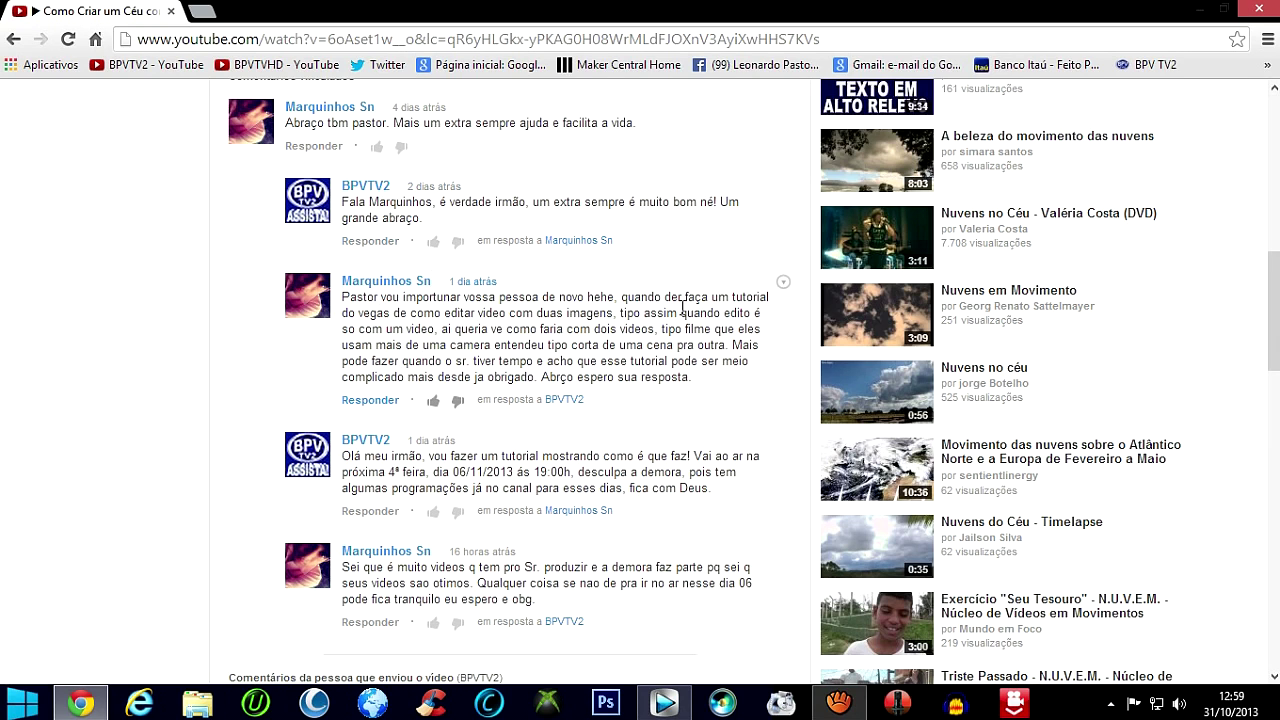
scroll(760, 374, "up", 3)
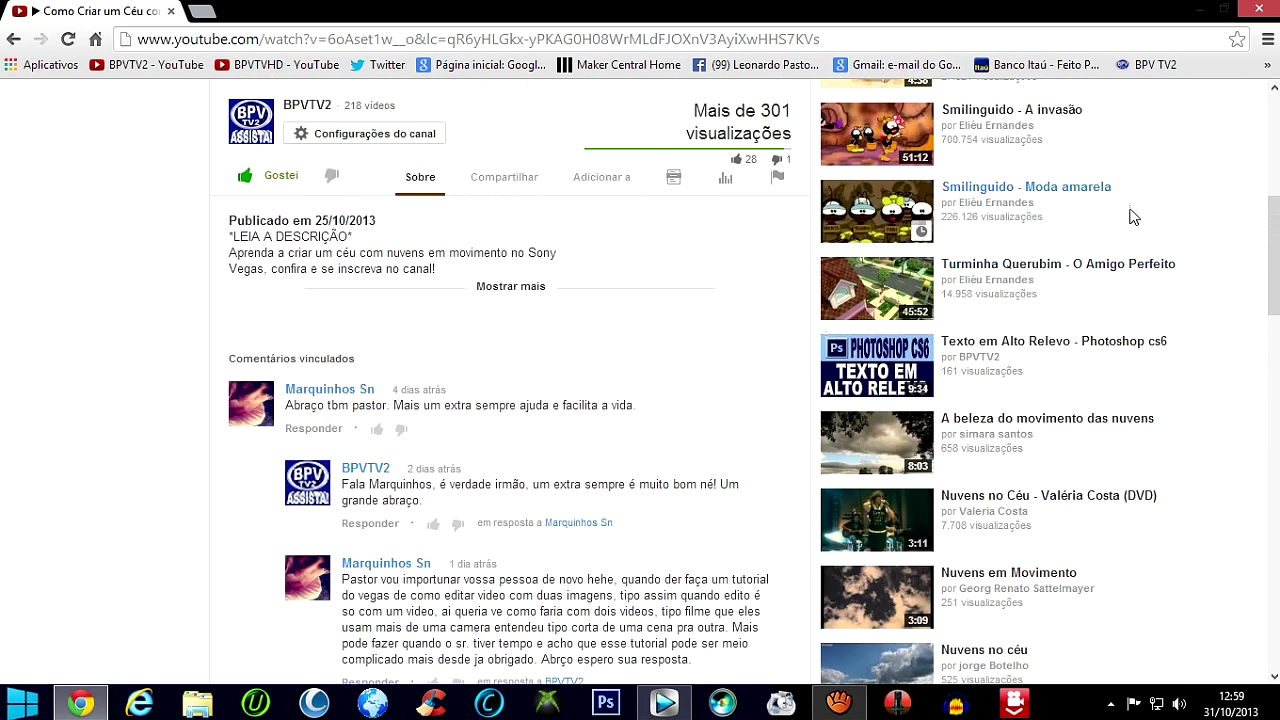
left_click(1260, 8)
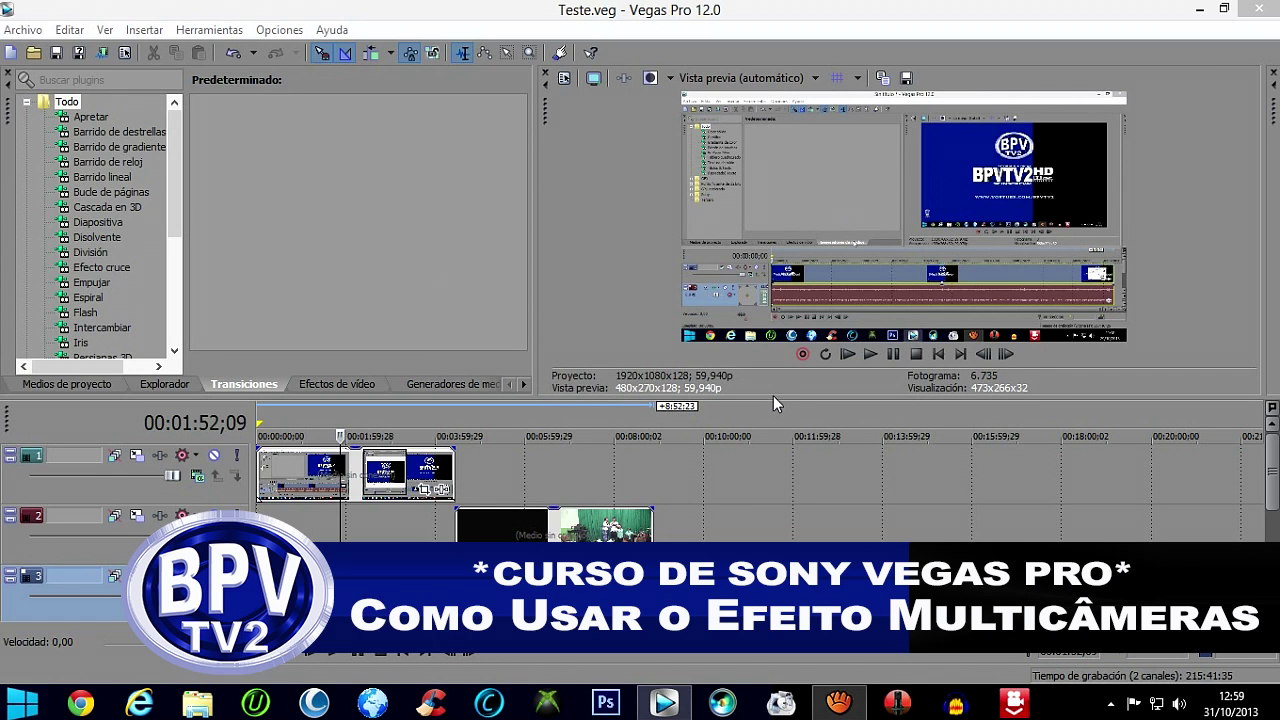
Preview frames from the clips on tracks 2 and 3 by moving the playhead across them.
left_click_drag(773, 398, 752, 358)
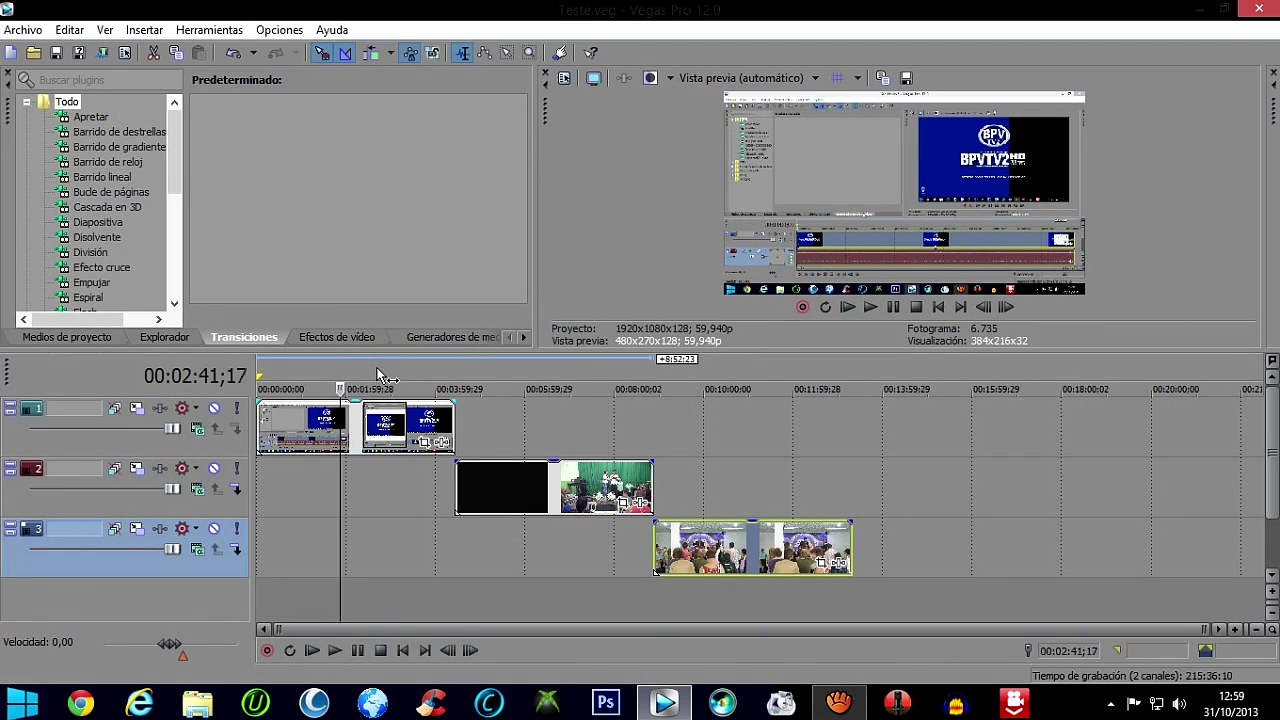
left_click(533, 378)
left_click(583, 376)
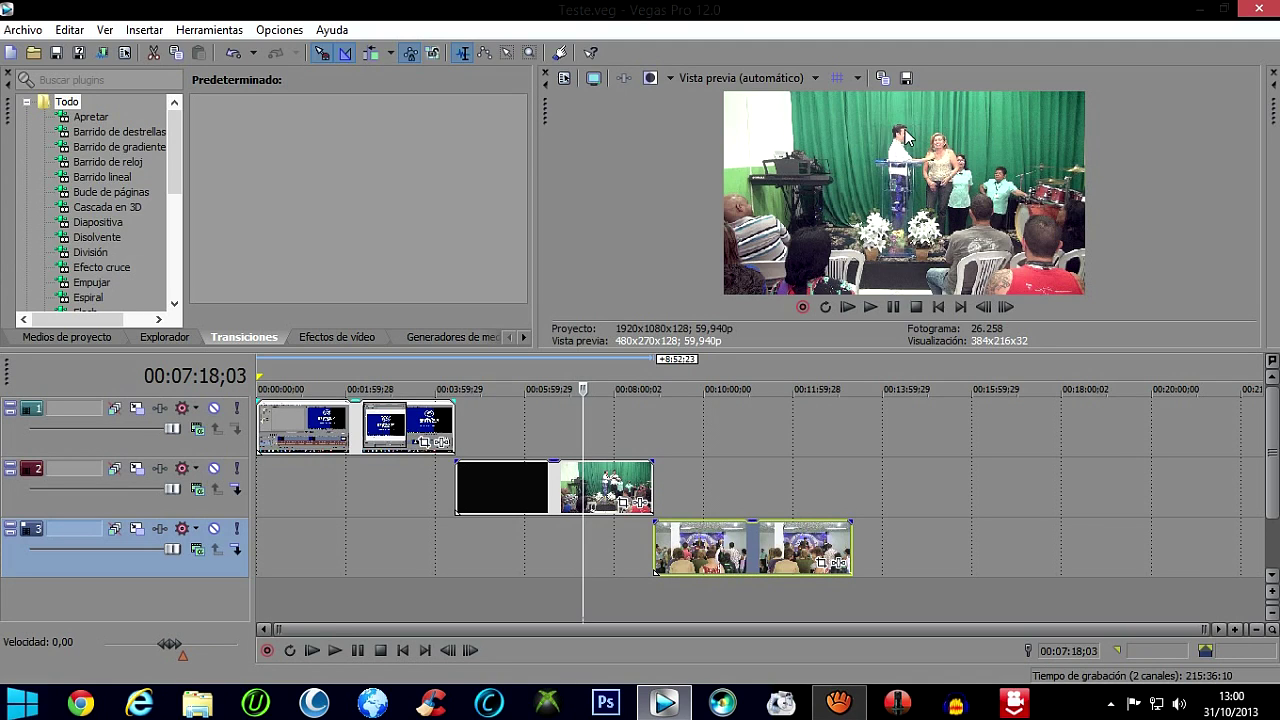
left_click(702, 379)
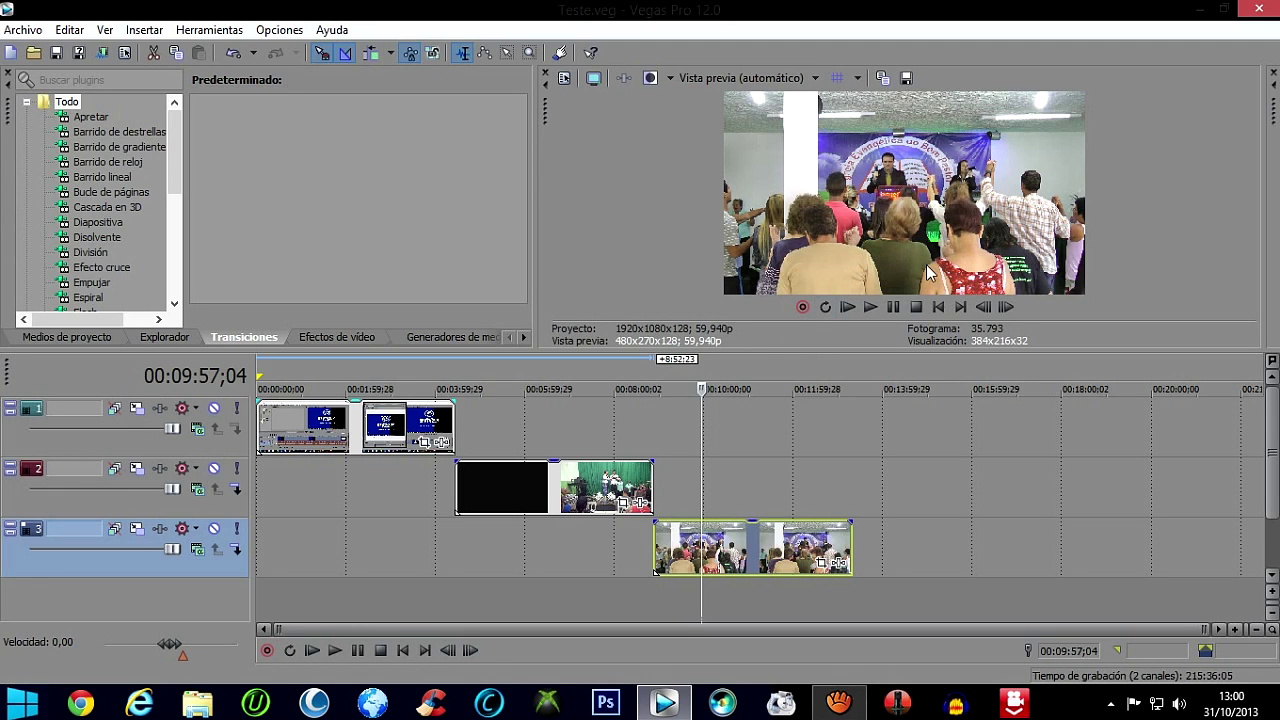
left_click(571, 384)
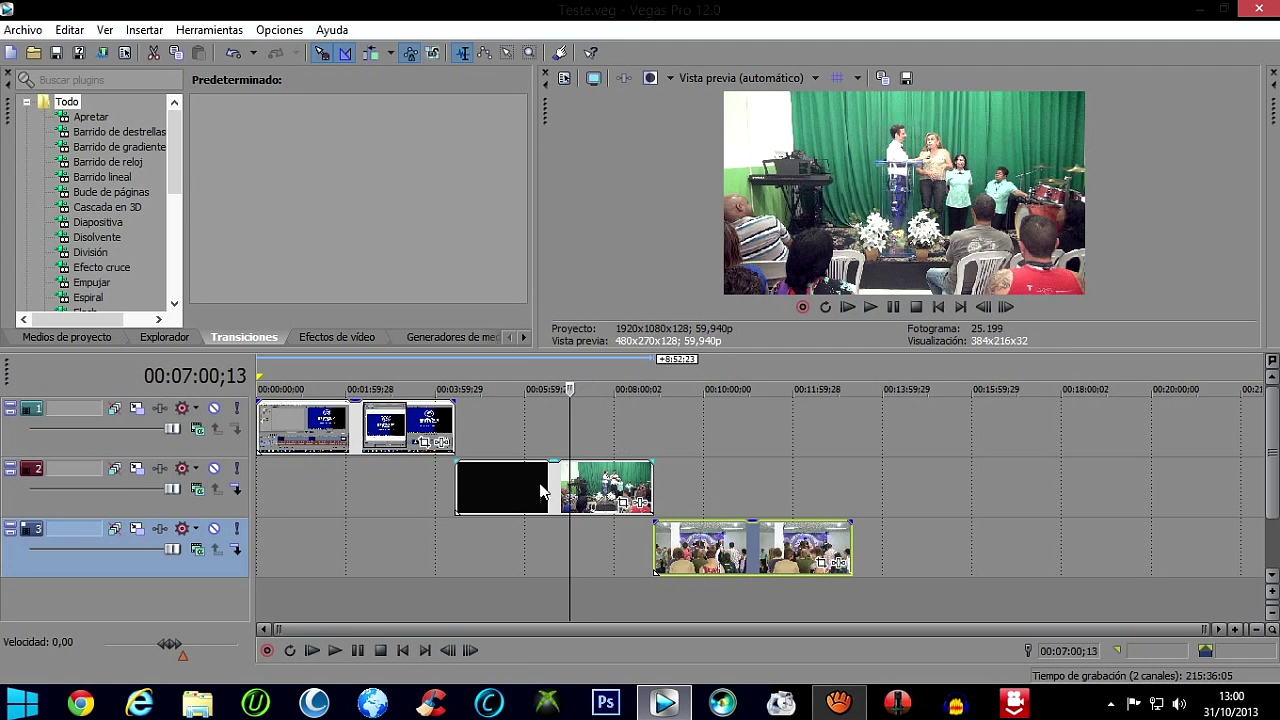
Move the clips on tracks 2 and 3 to the timeline start, stacking them under the track 1 clip, and check the preview.
left_click_drag(515, 485, 341, 472)
left_click_drag(768, 543, 368, 548)
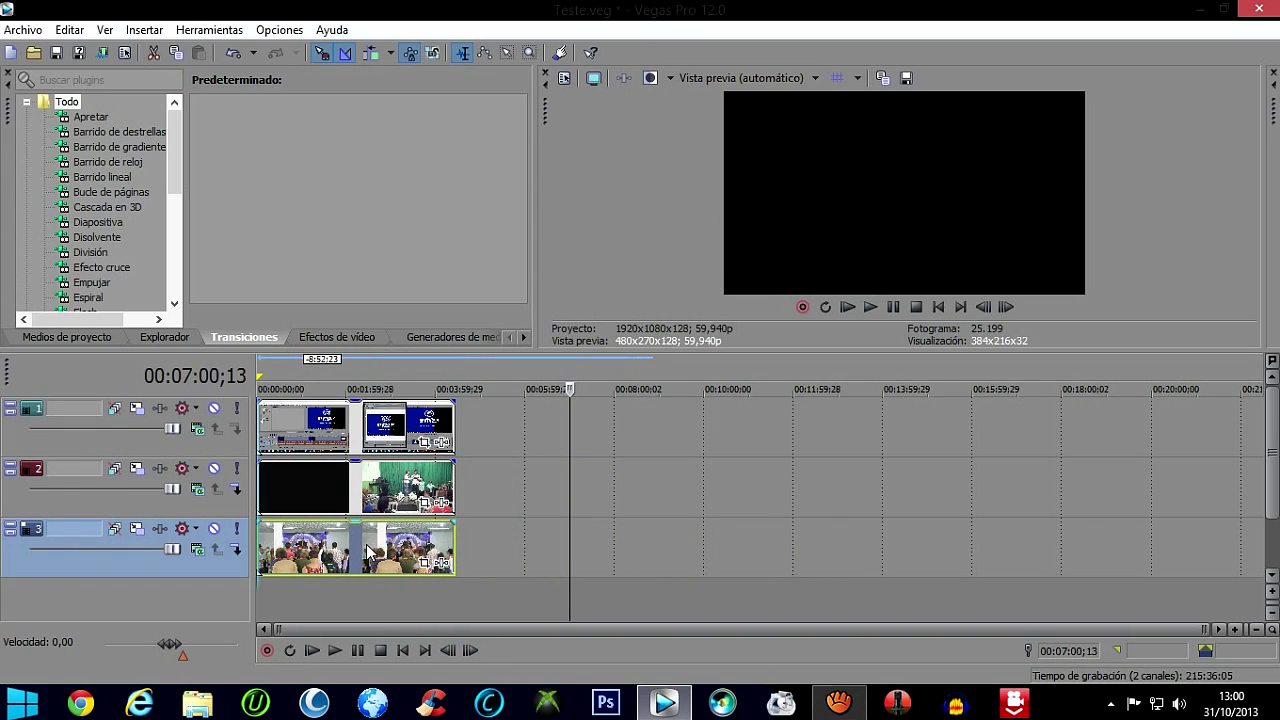
left_click(328, 384)
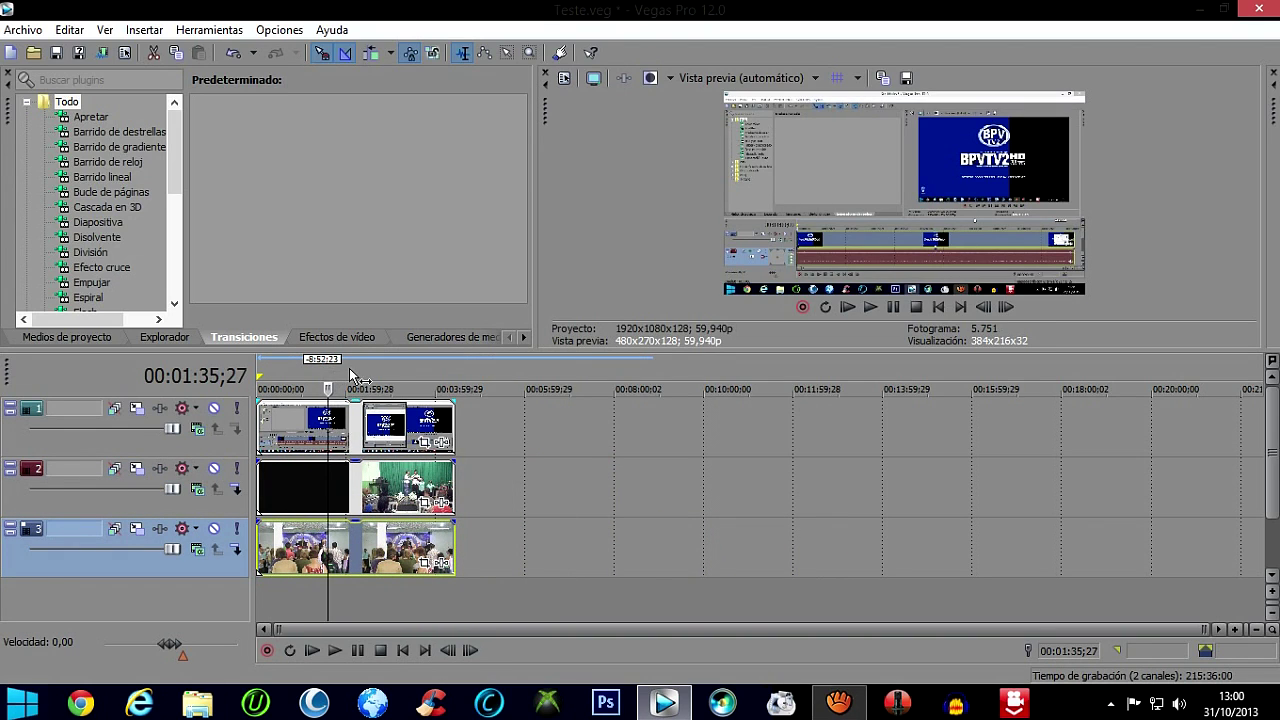
left_click(287, 384)
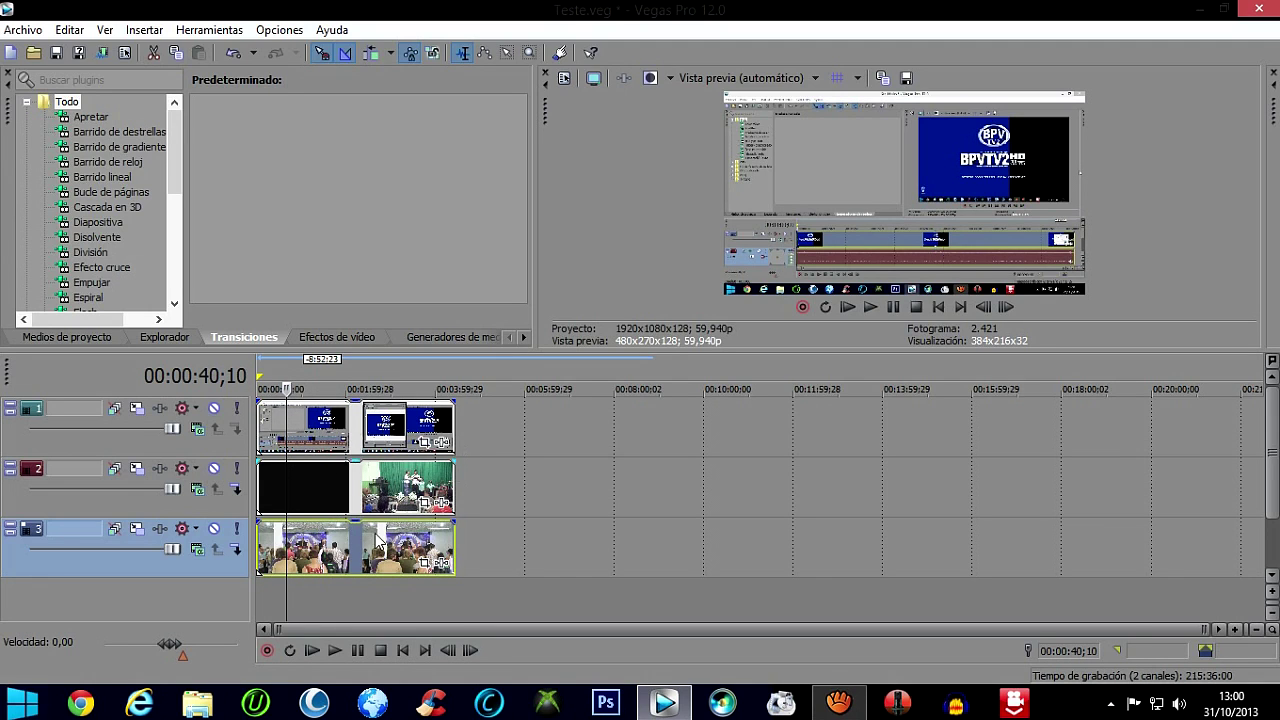
Widen the video preview area, keeping enough timeline height to show all three tracks.
left_click_drag(884, 360, 896, 425)
left_click_drag(536, 355, 624, 348)
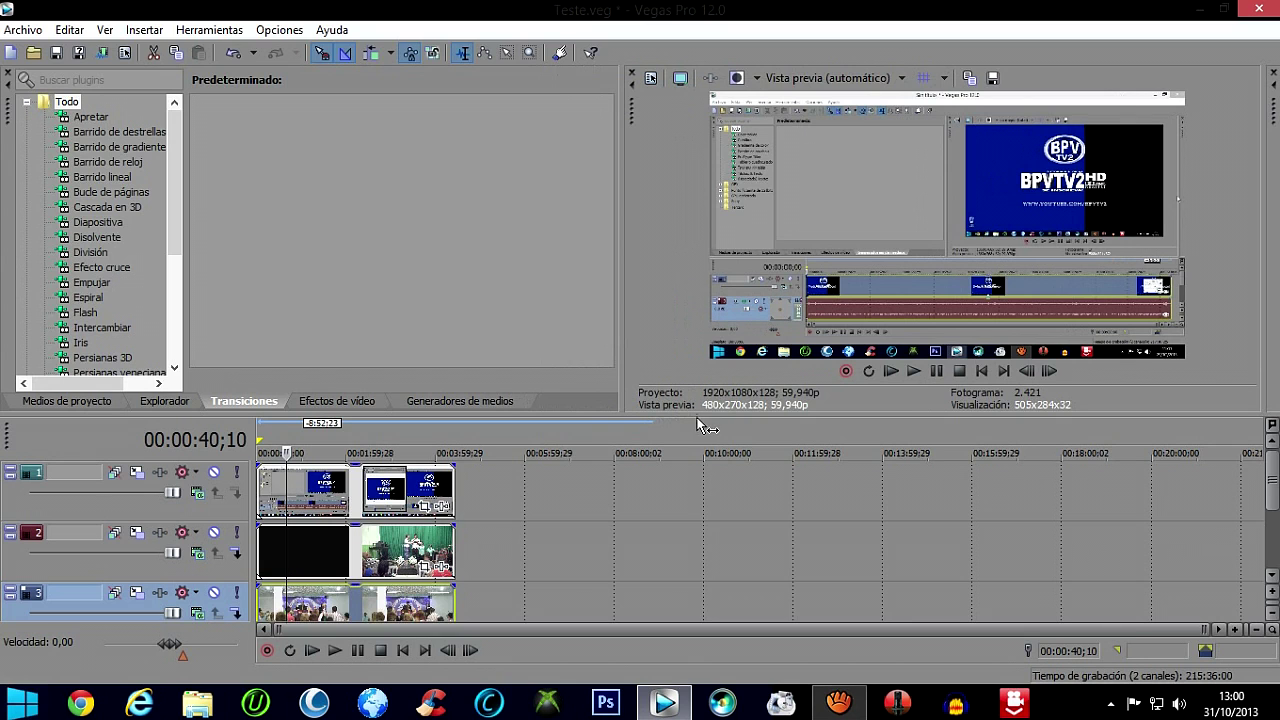
left_click_drag(704, 412, 704, 344)
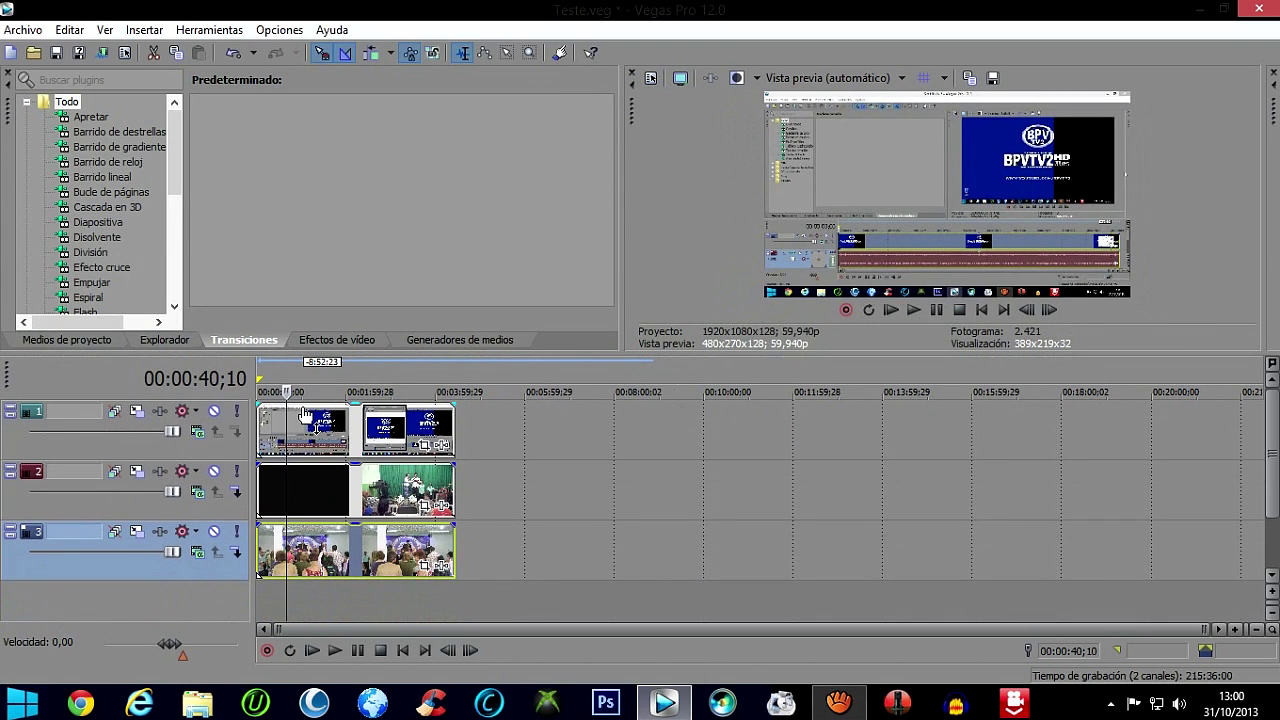
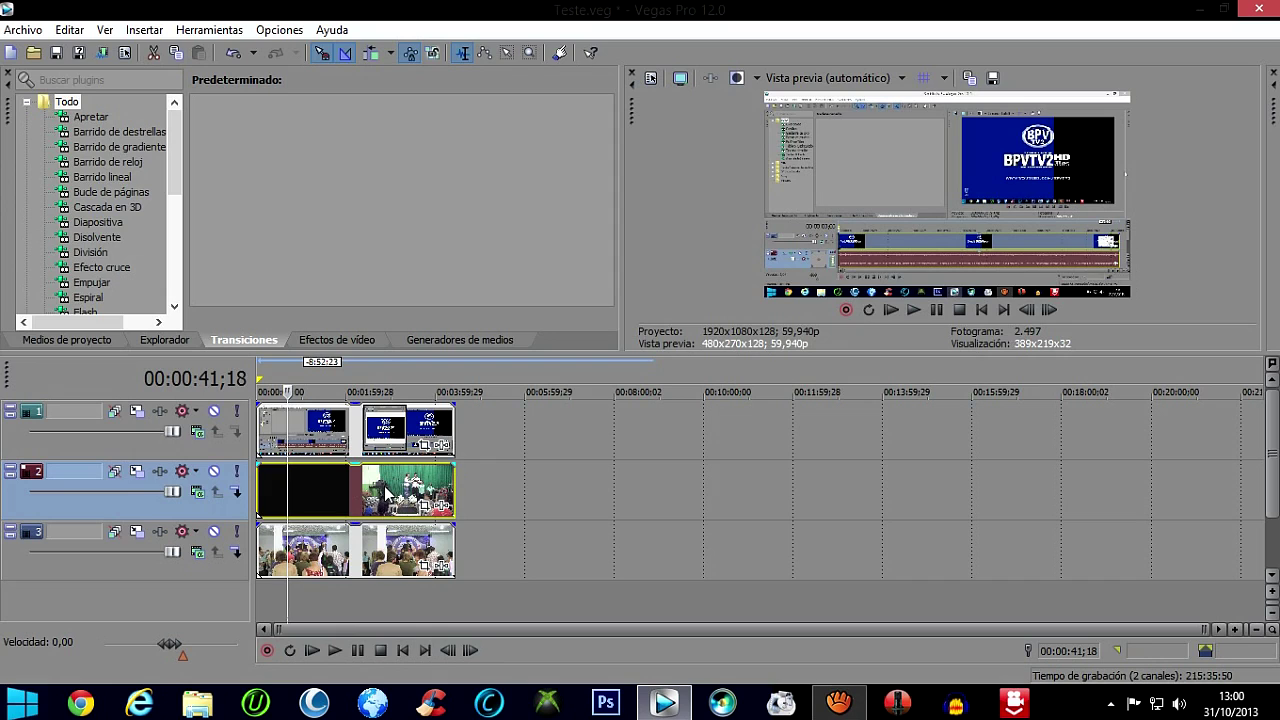
Split the track 2 clip at 00:00:41;18 and 00:01:20;23, and delete the piece between the cuts.
key("s")
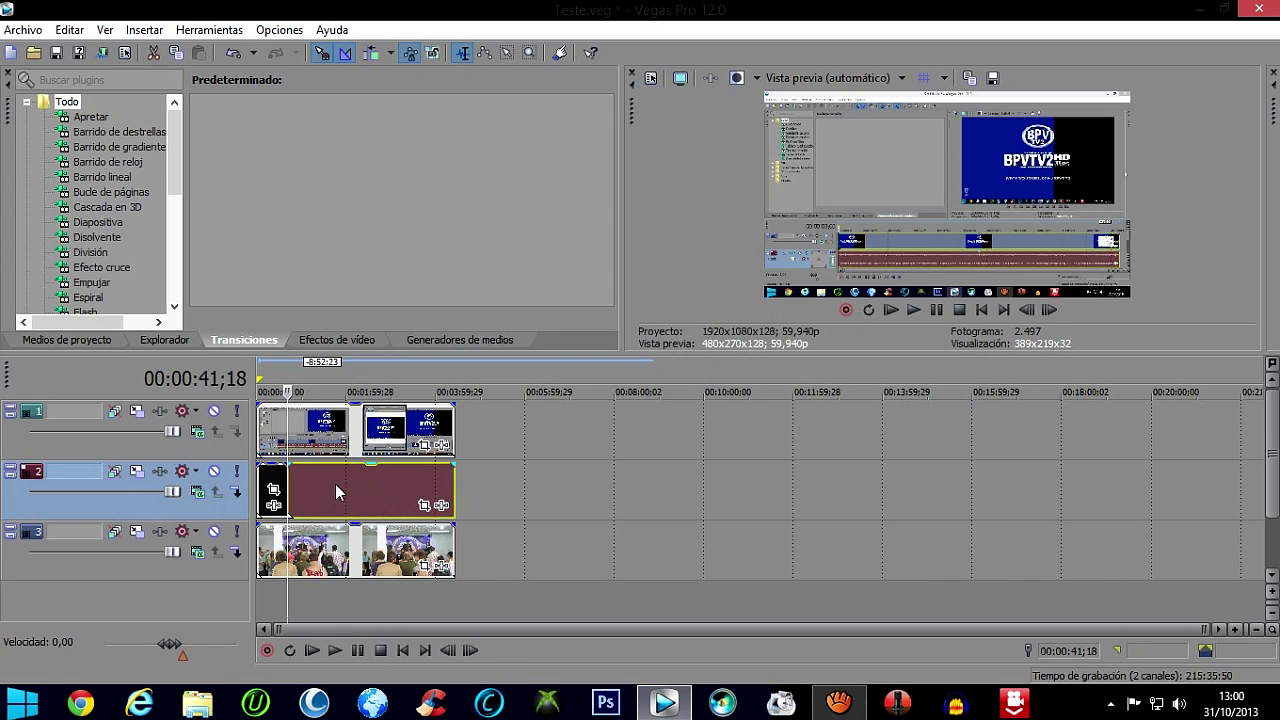
left_click(316, 378)
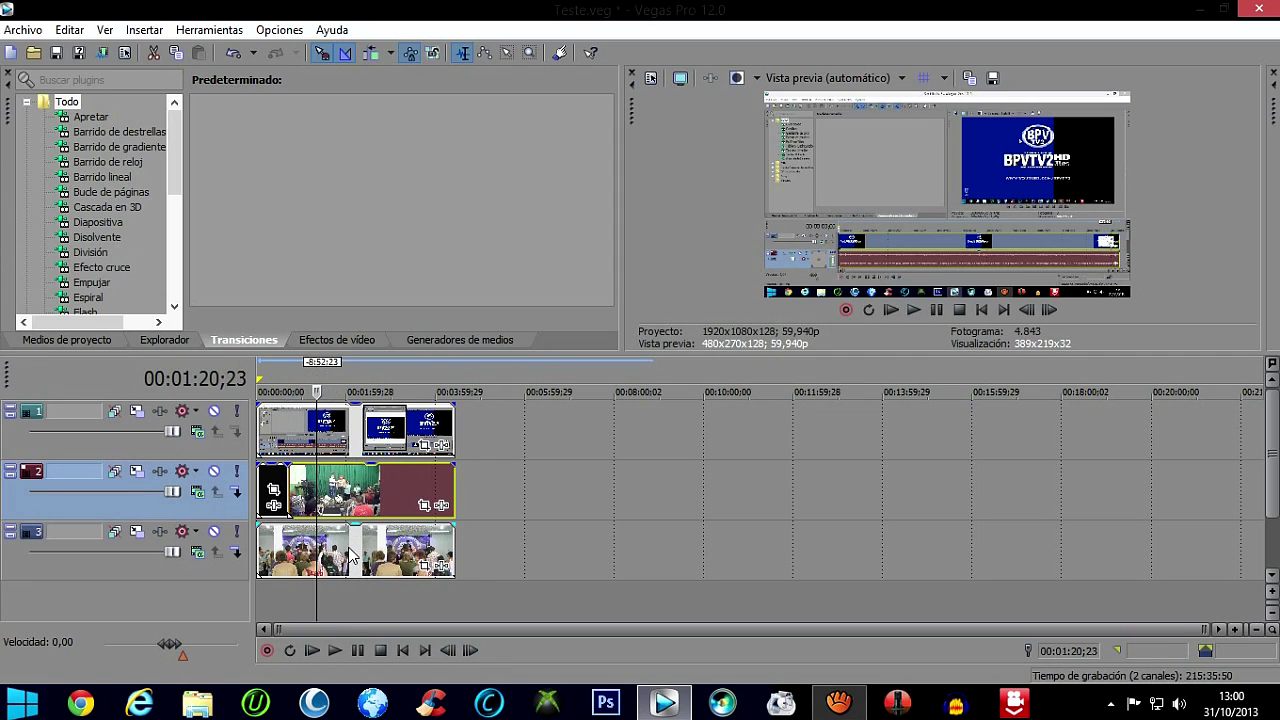
key("s")
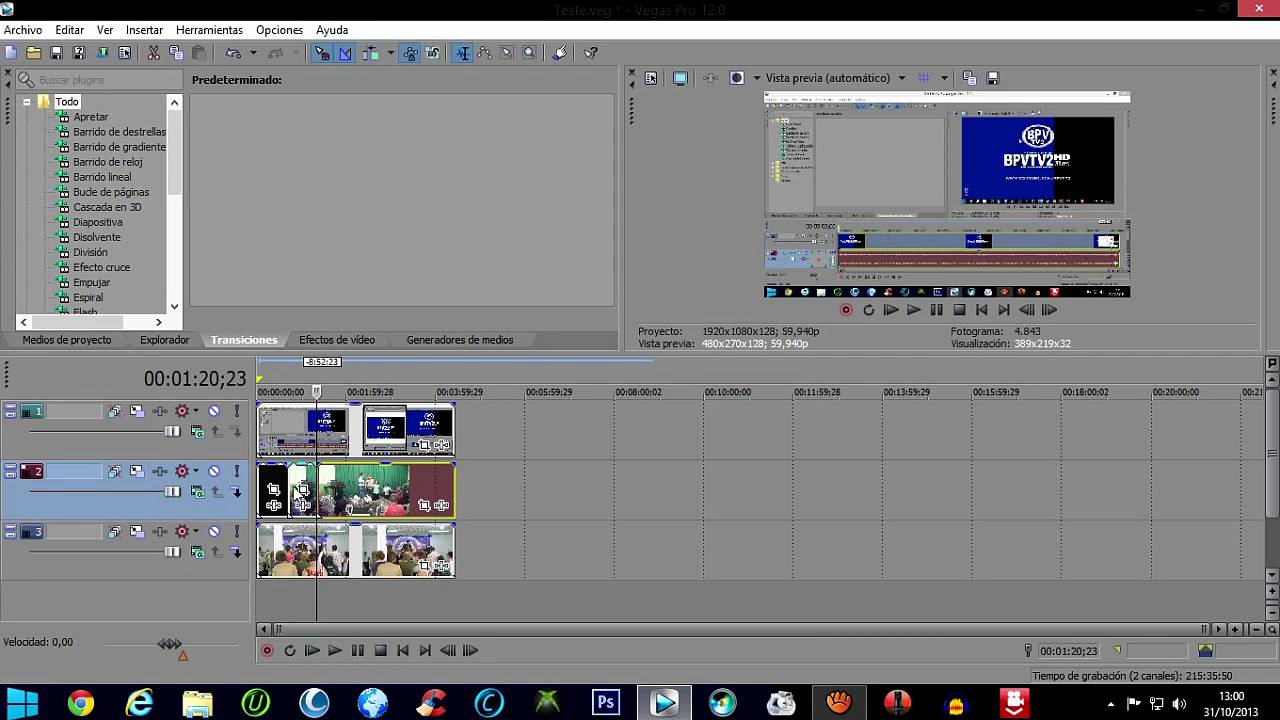
right_click(304, 463)
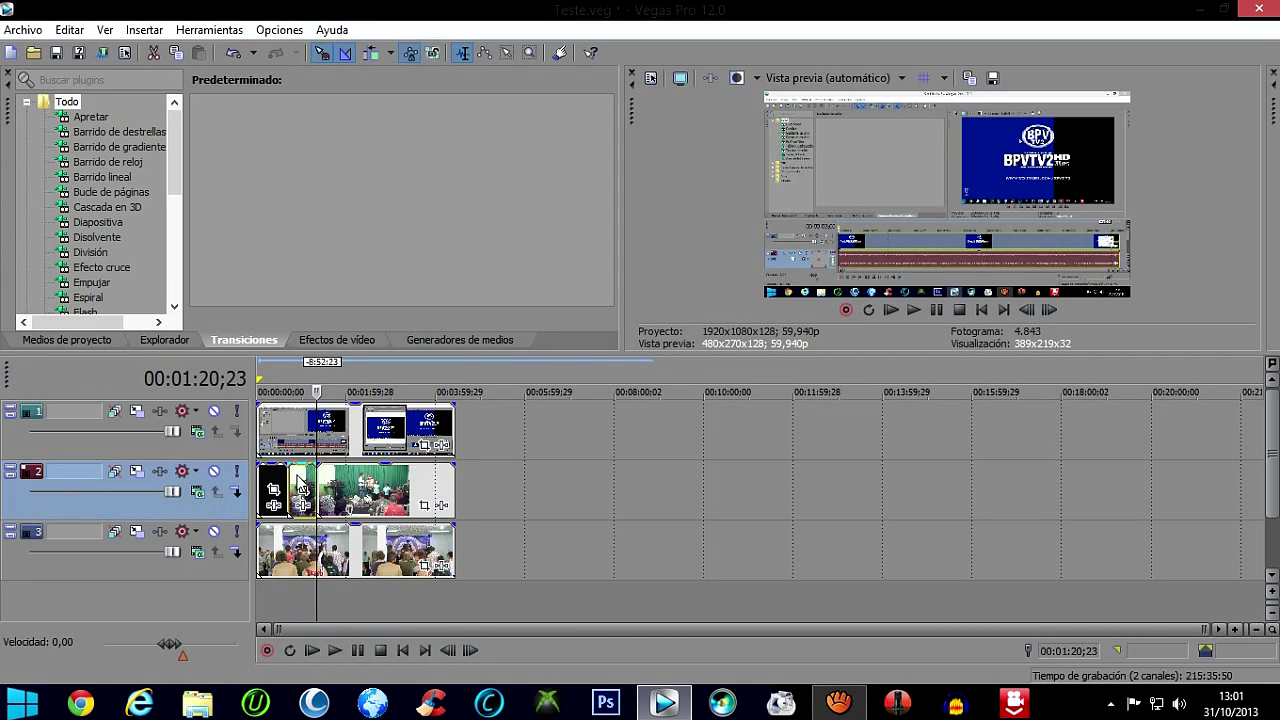
left_click(390, 316)
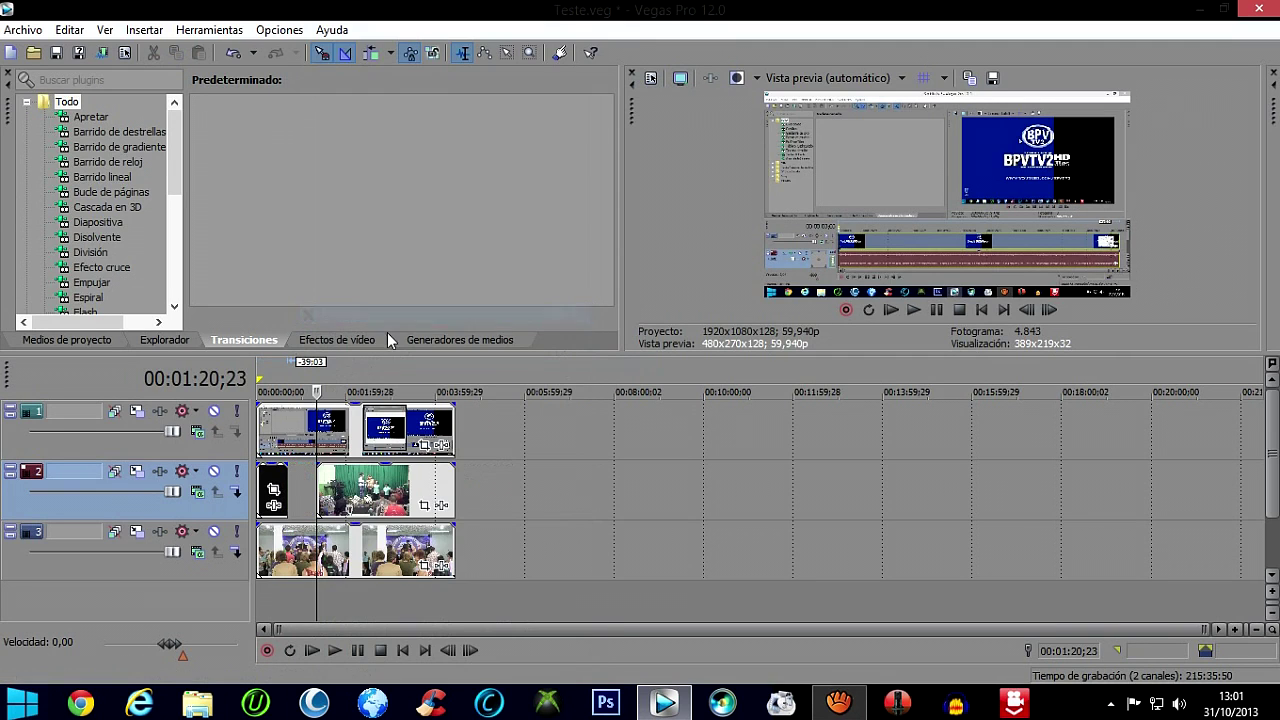
Shift the track 3 clip forward by about 5:28, and play the timeline from about 00:00:21 in an enlarged preview.
left_click(272, 390)
left_click_drag(369, 562, 611, 560)
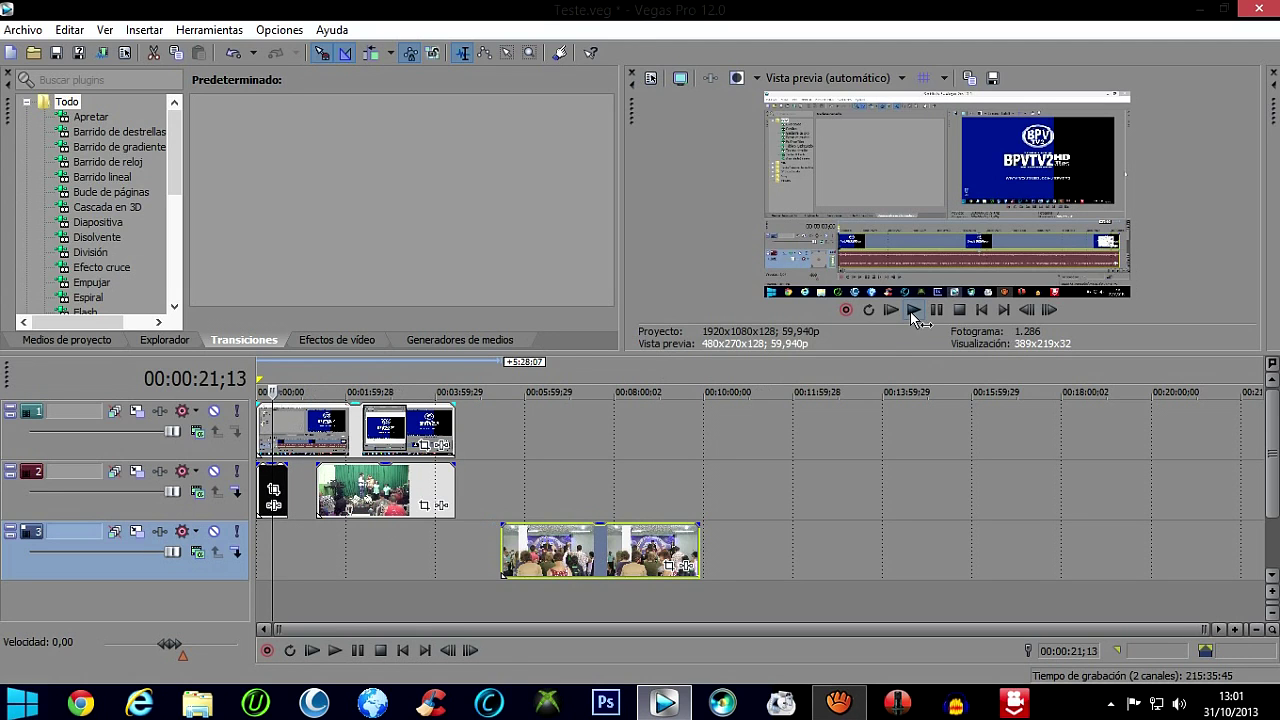
left_click_drag(910, 355, 913, 432)
left_click(913, 391)
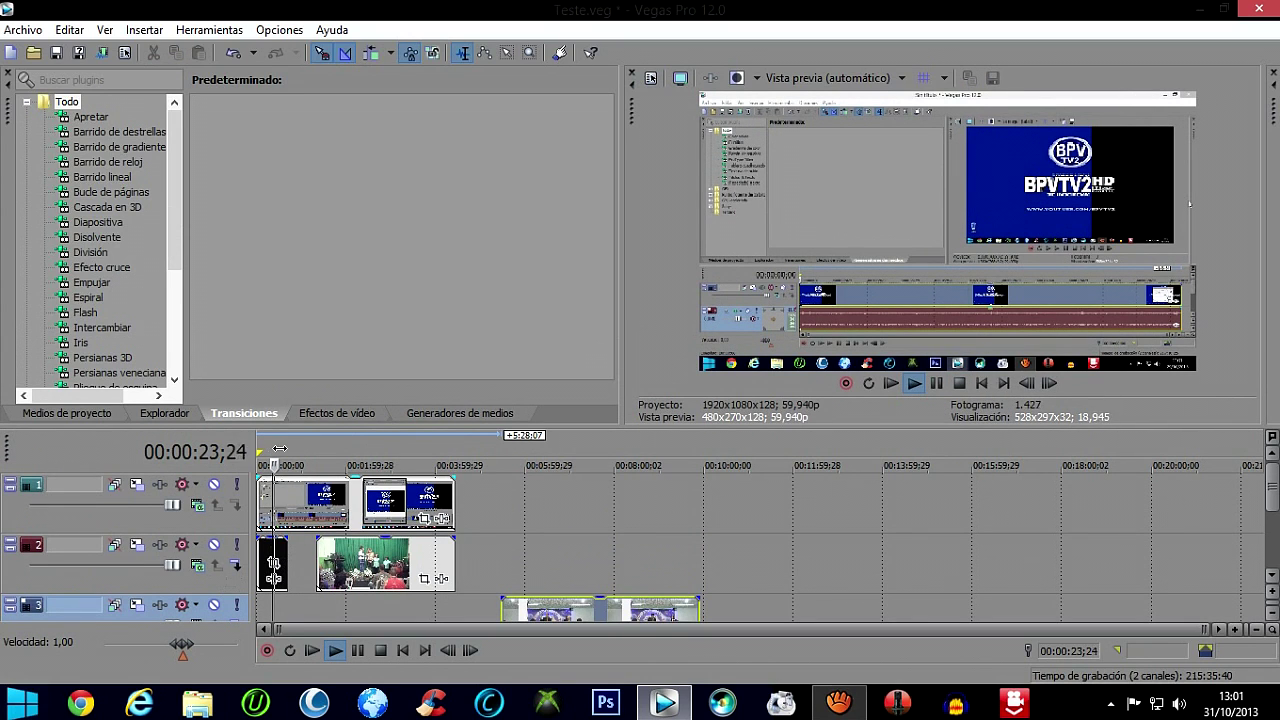
left_click(281, 456)
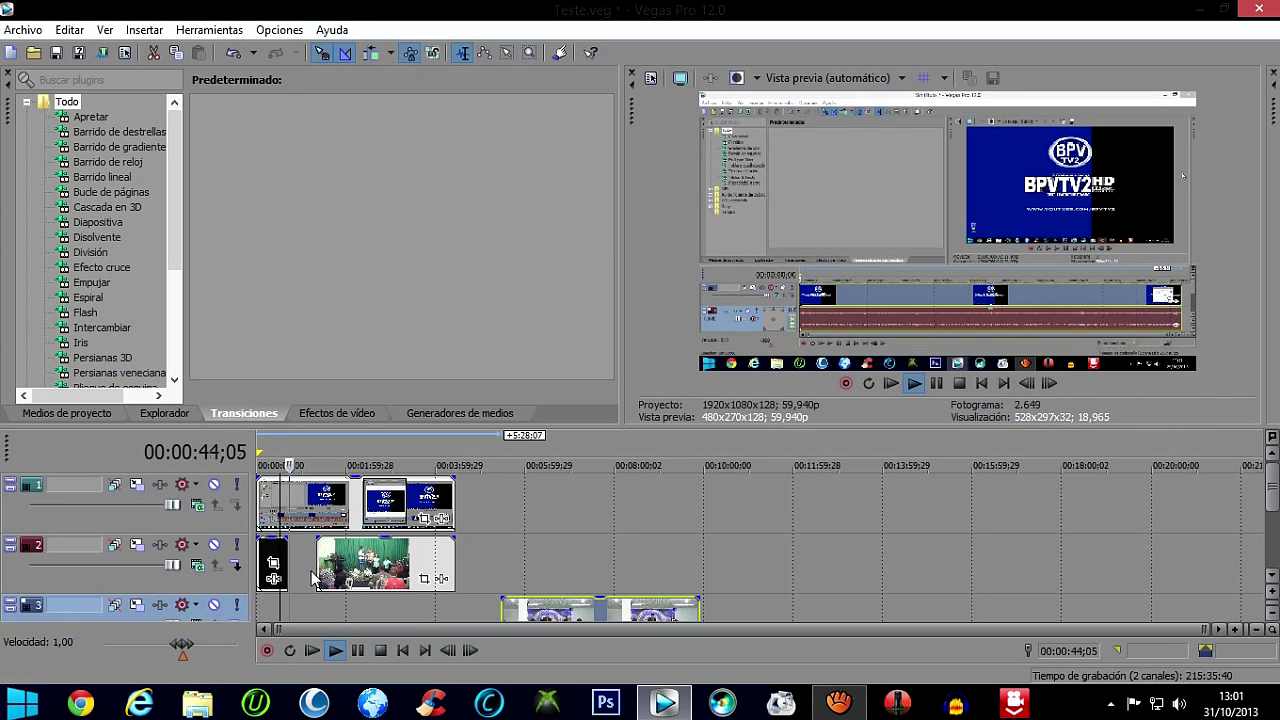
left_click(936, 383)
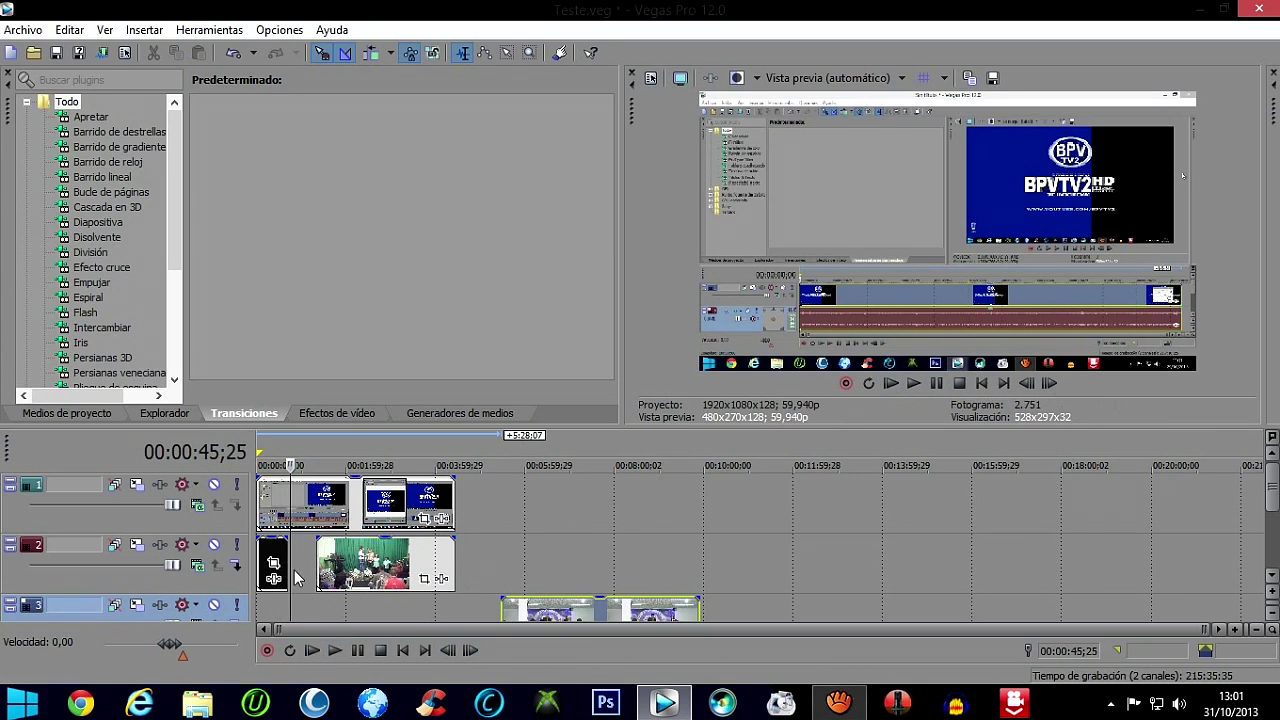
Move track 2 with the cut clip above track 1, and preview the frame at 00:00:31;16.
left_click(220, 588)
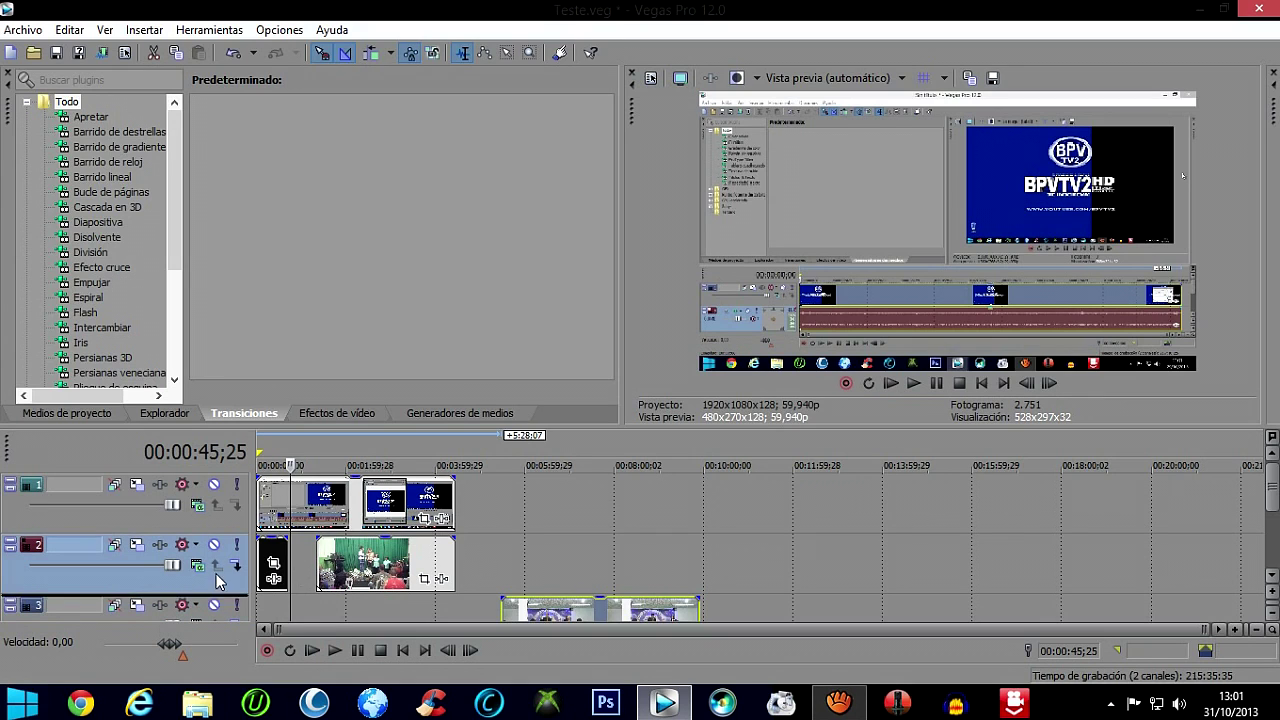
left_click_drag(226, 592, 238, 505)
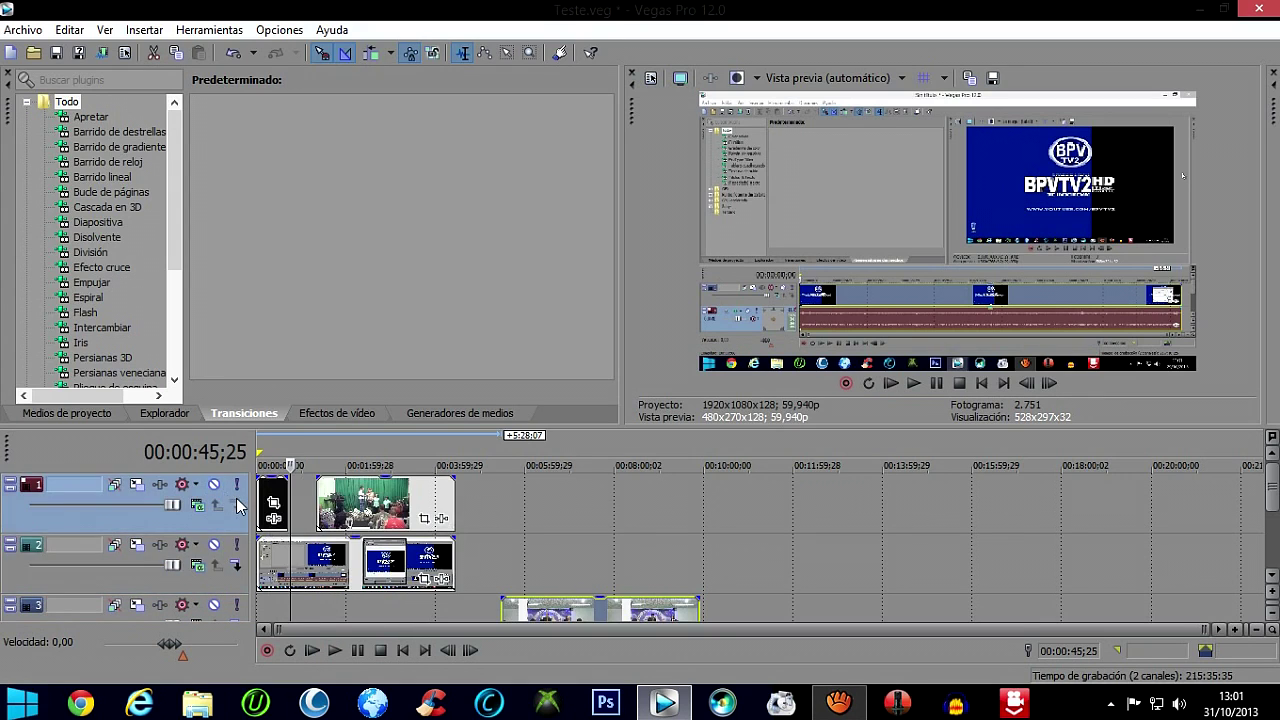
left_click(281, 450)
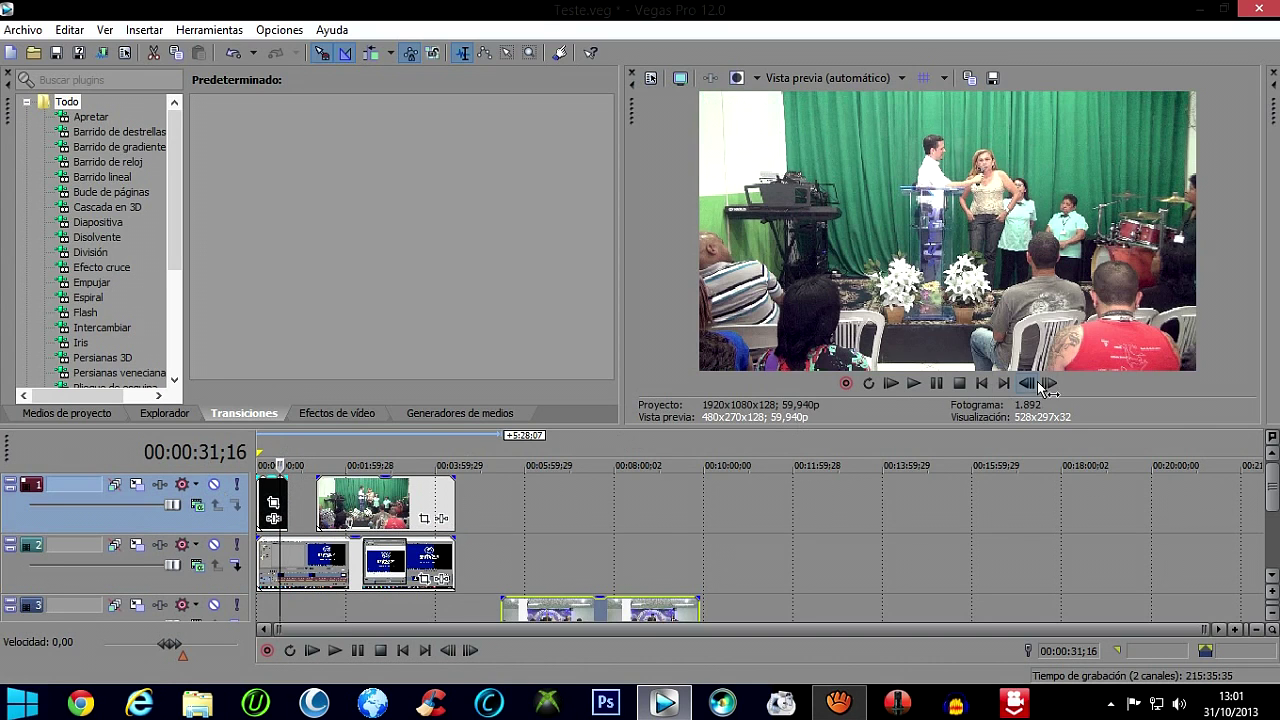
Play the timeline from 00:00:31;16 and pause it at about 00:00:49;28.
left_click(914, 385)
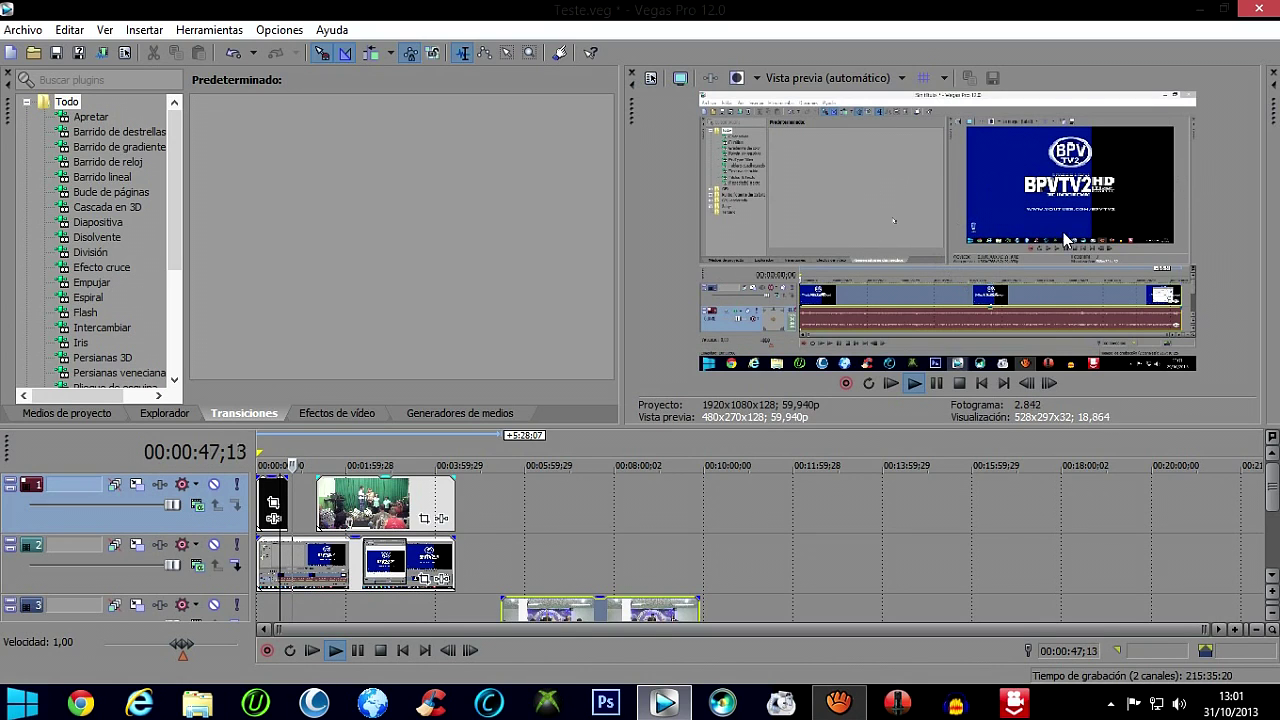
left_click(938, 394)
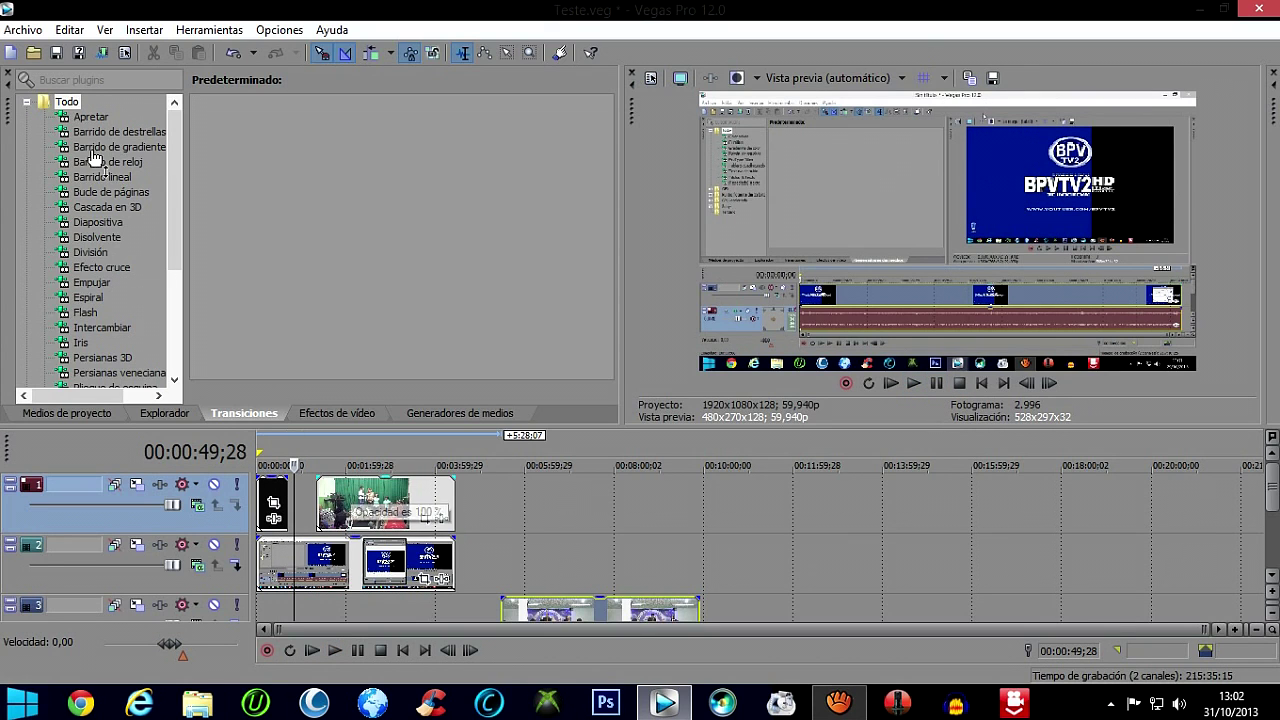
Undo the track reordering, clip shifts, deletion and splits step by step until the track 2 clip is whole again.
left_click(69, 30)
left_click(100, 51)
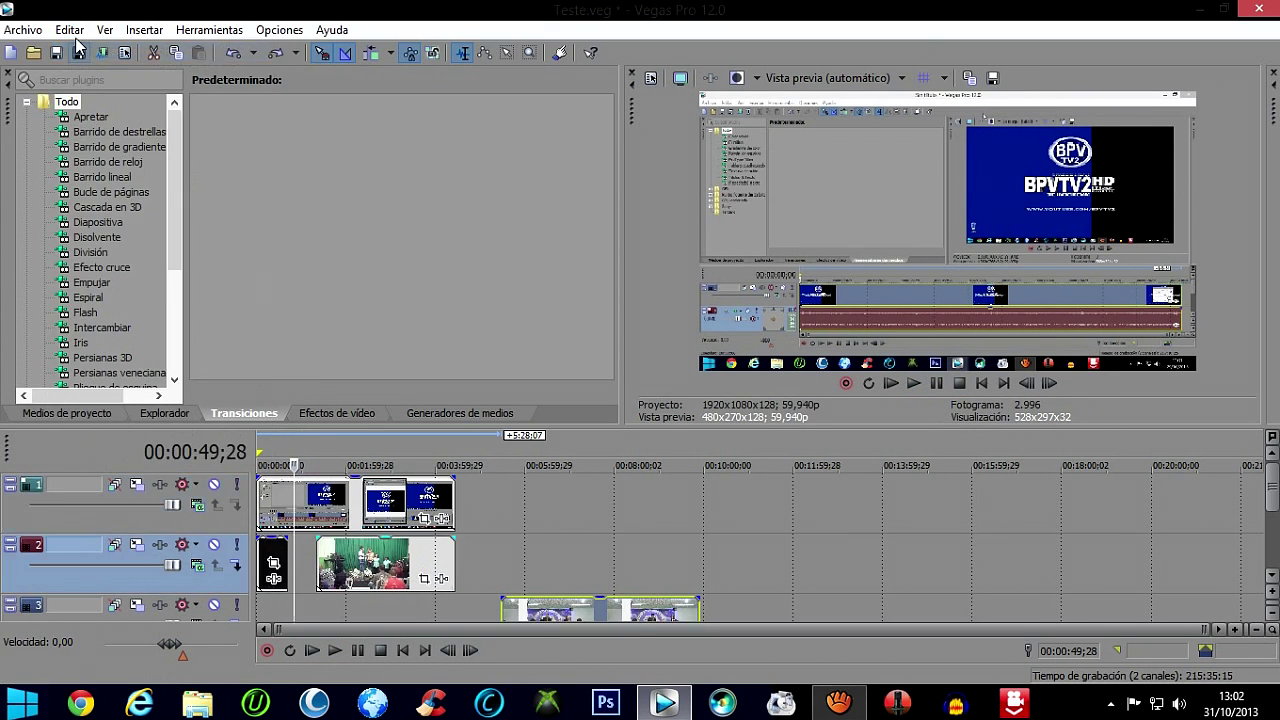
left_click(69, 30)
left_click(93, 51)
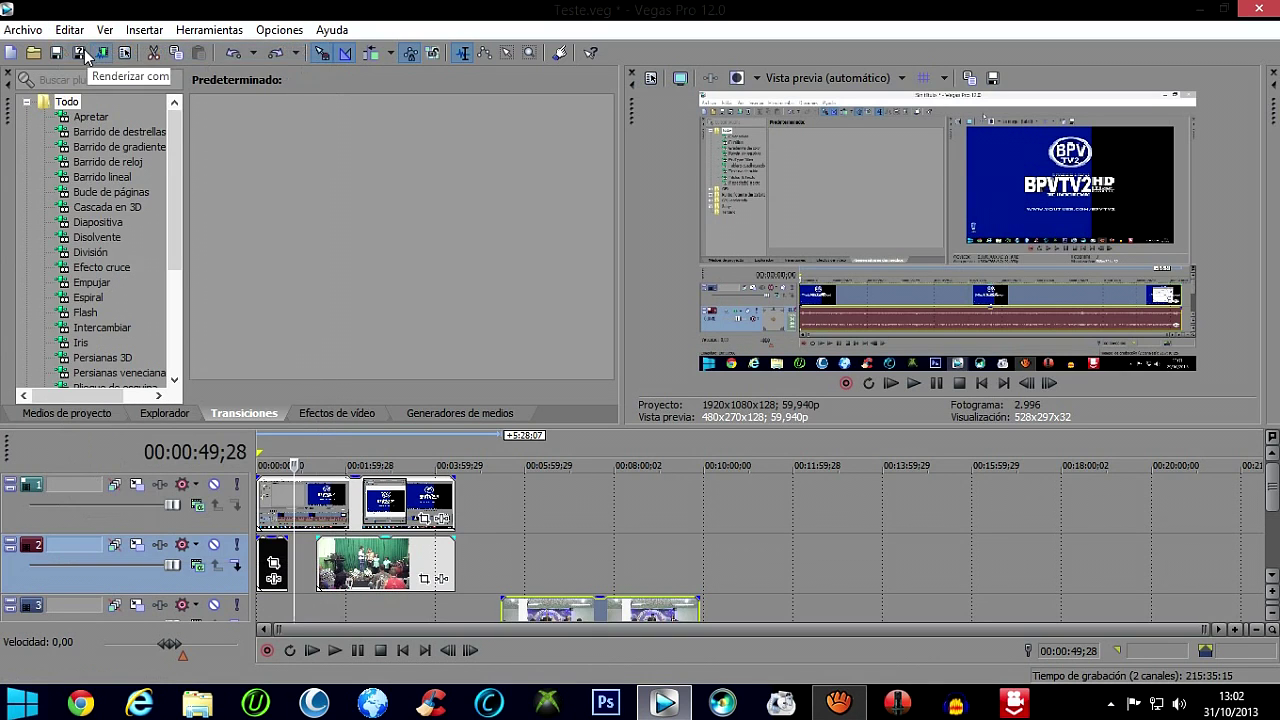
left_click(69, 30)
left_click(93, 51)
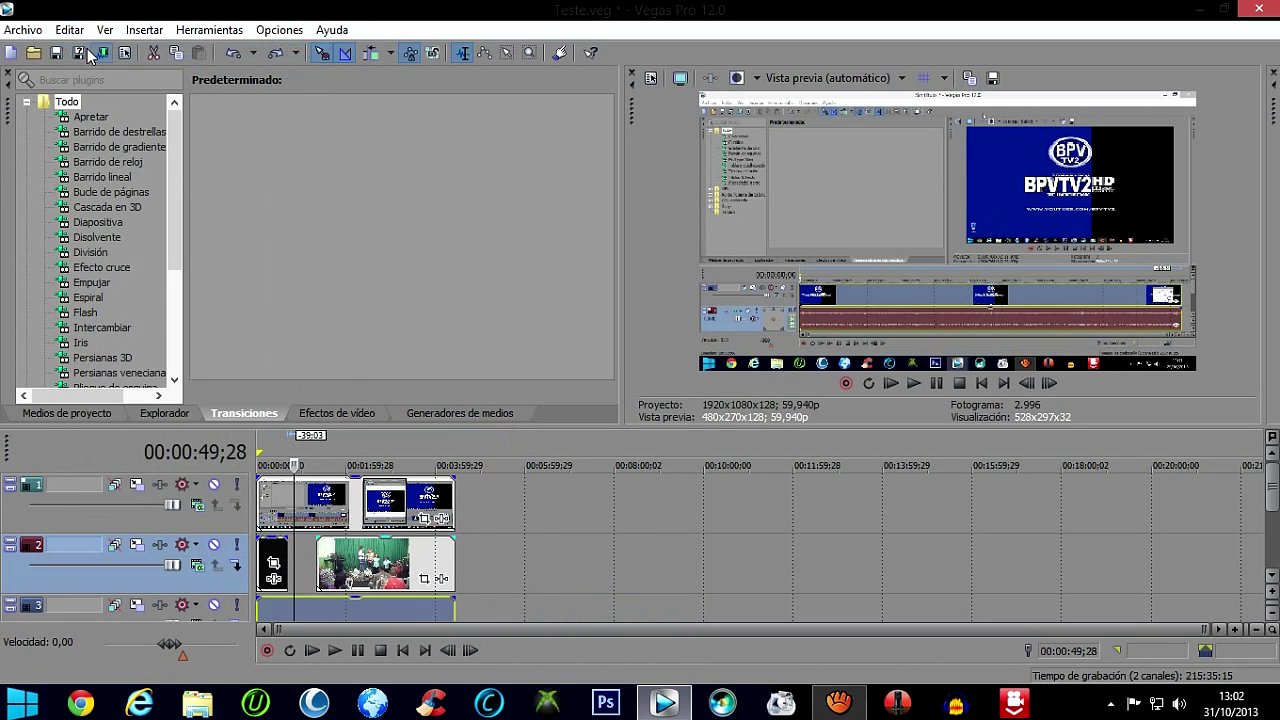
left_click(69, 30)
left_click(93, 51)
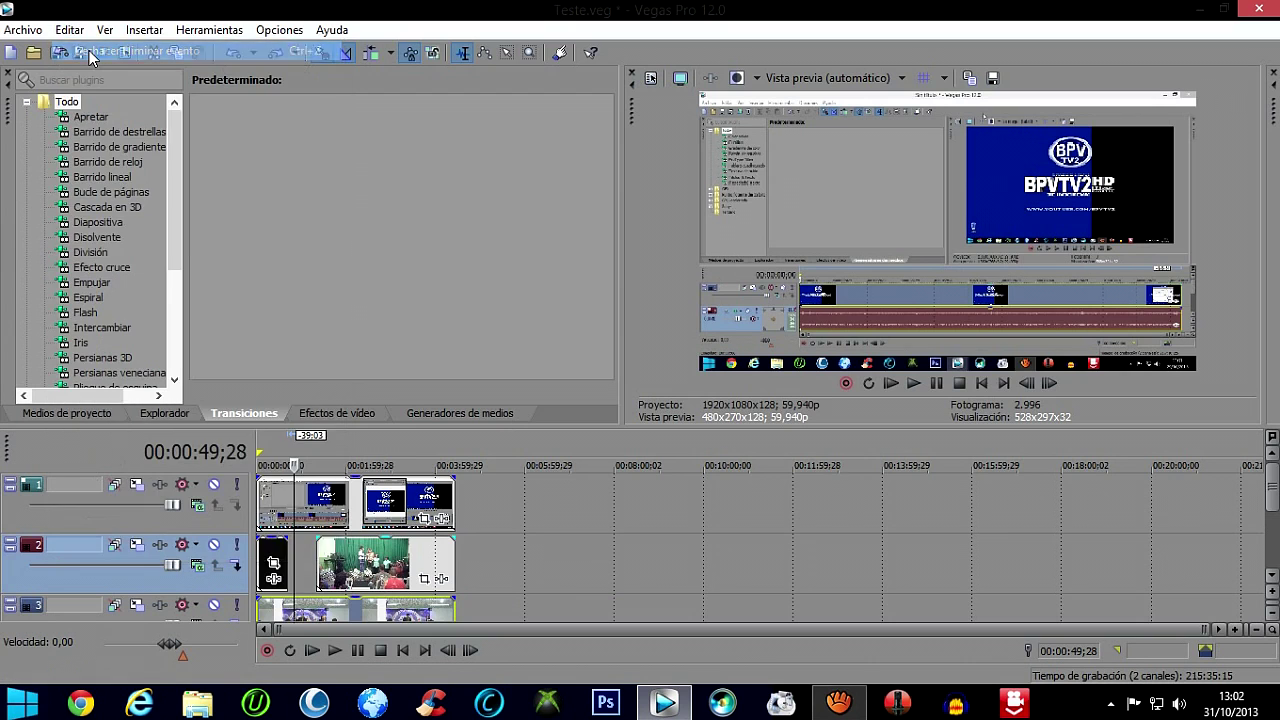
left_click(70, 31)
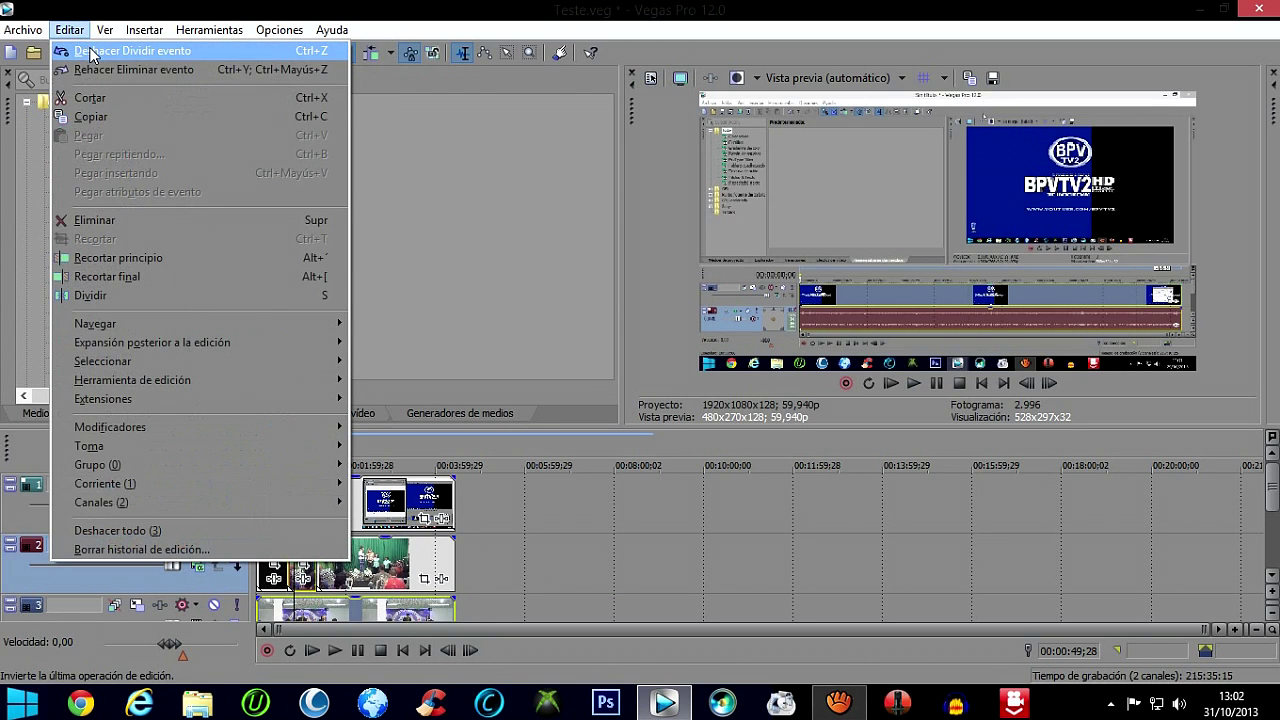
left_click(93, 51)
left_click(69, 30)
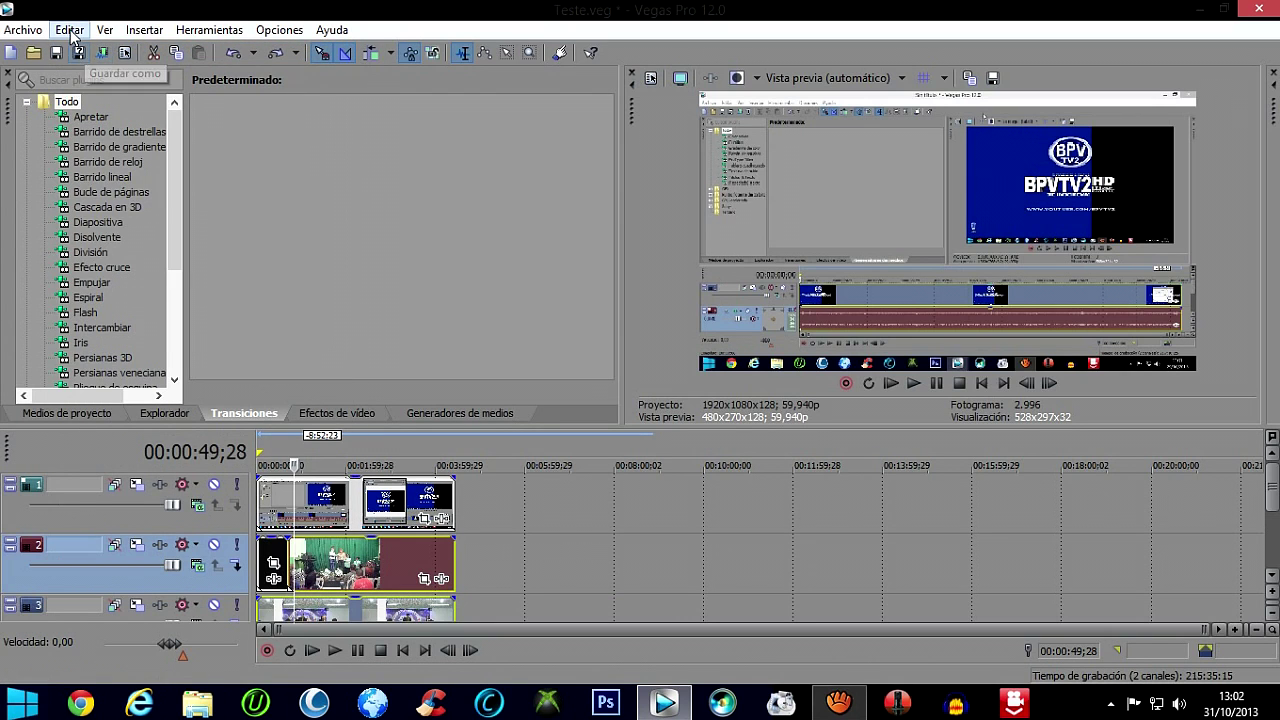
left_click(90, 51)
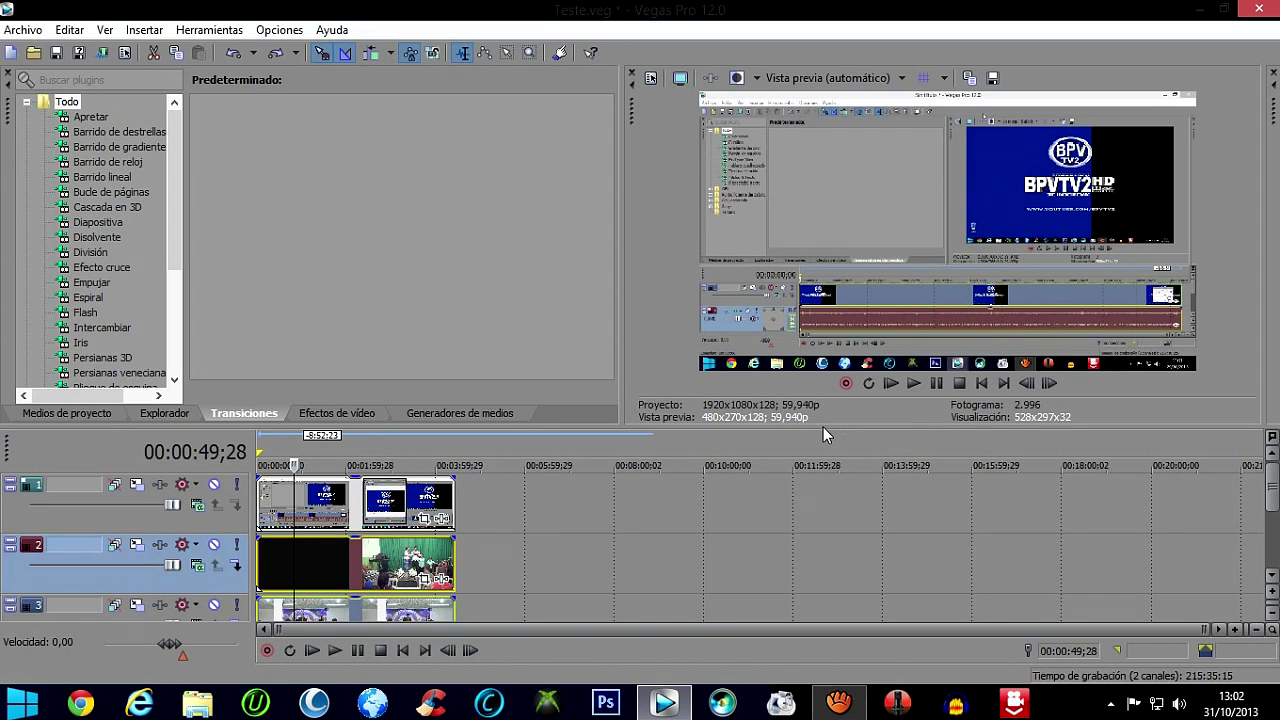
Enable multicamera editing for the project.
left_click_drag(823, 428, 823, 382)
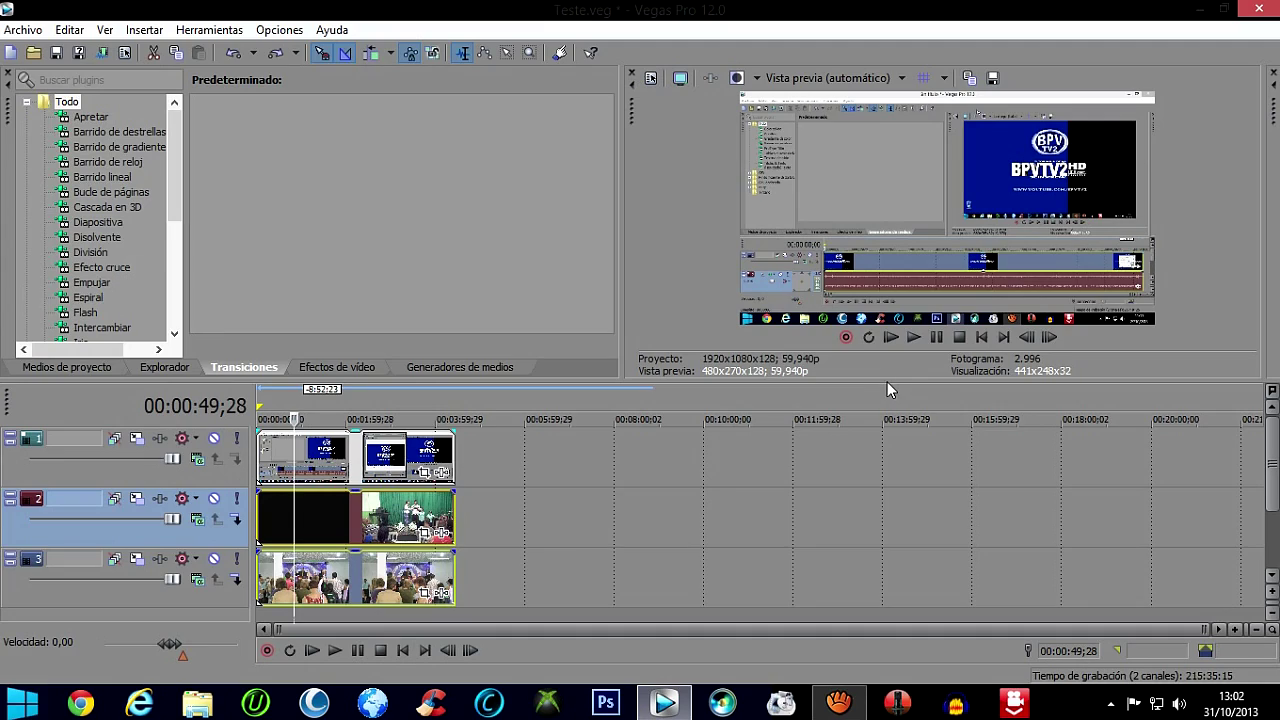
left_click_drag(890, 382, 890, 429)
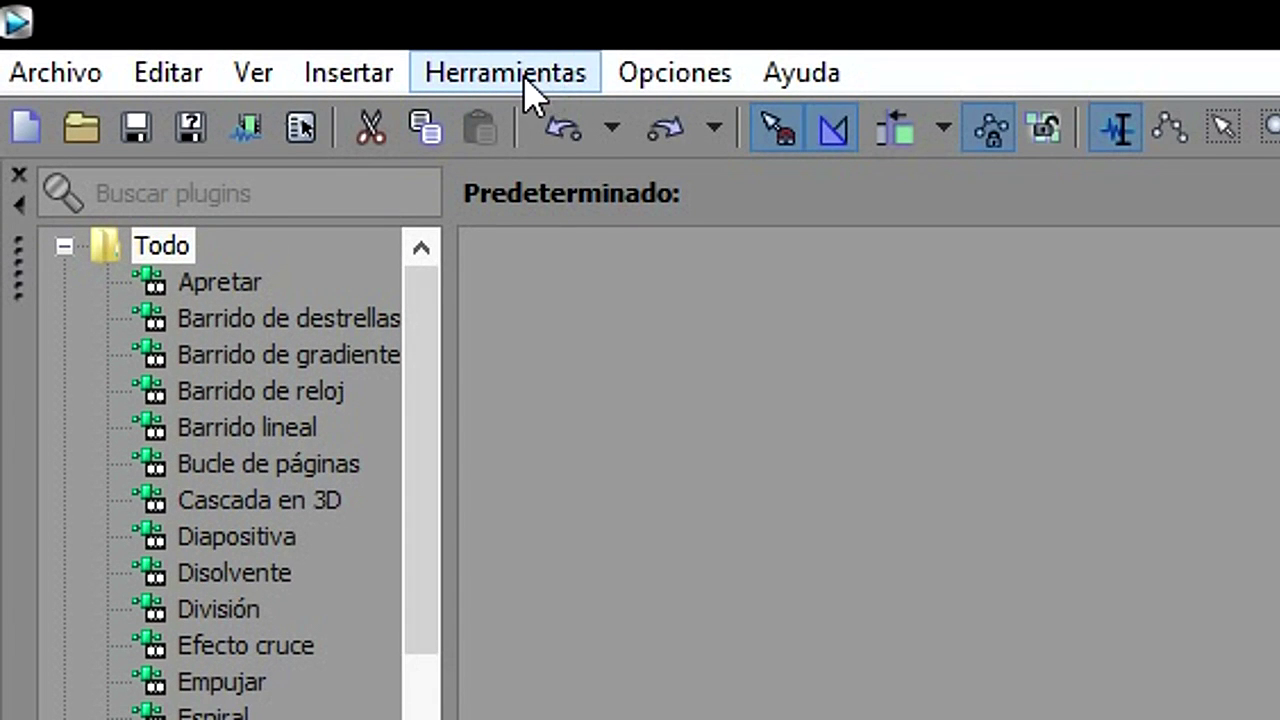
left_click(527, 78)
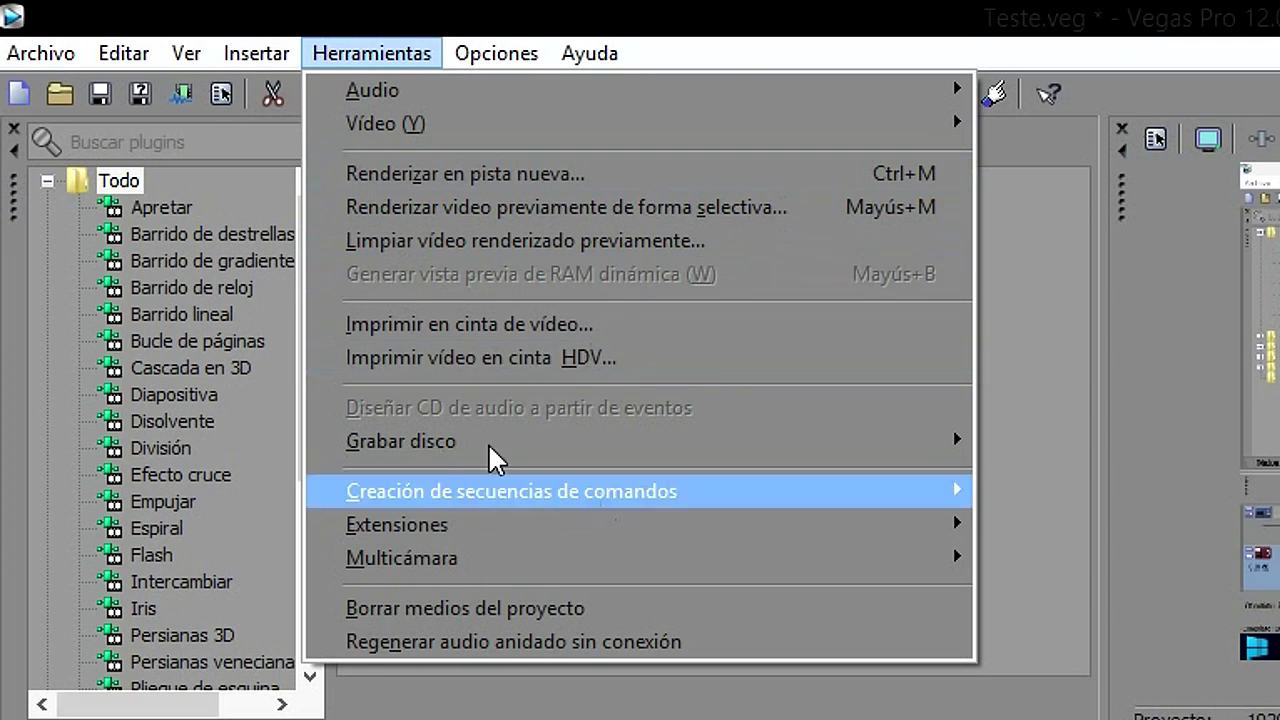
mouse_move(390, 572)
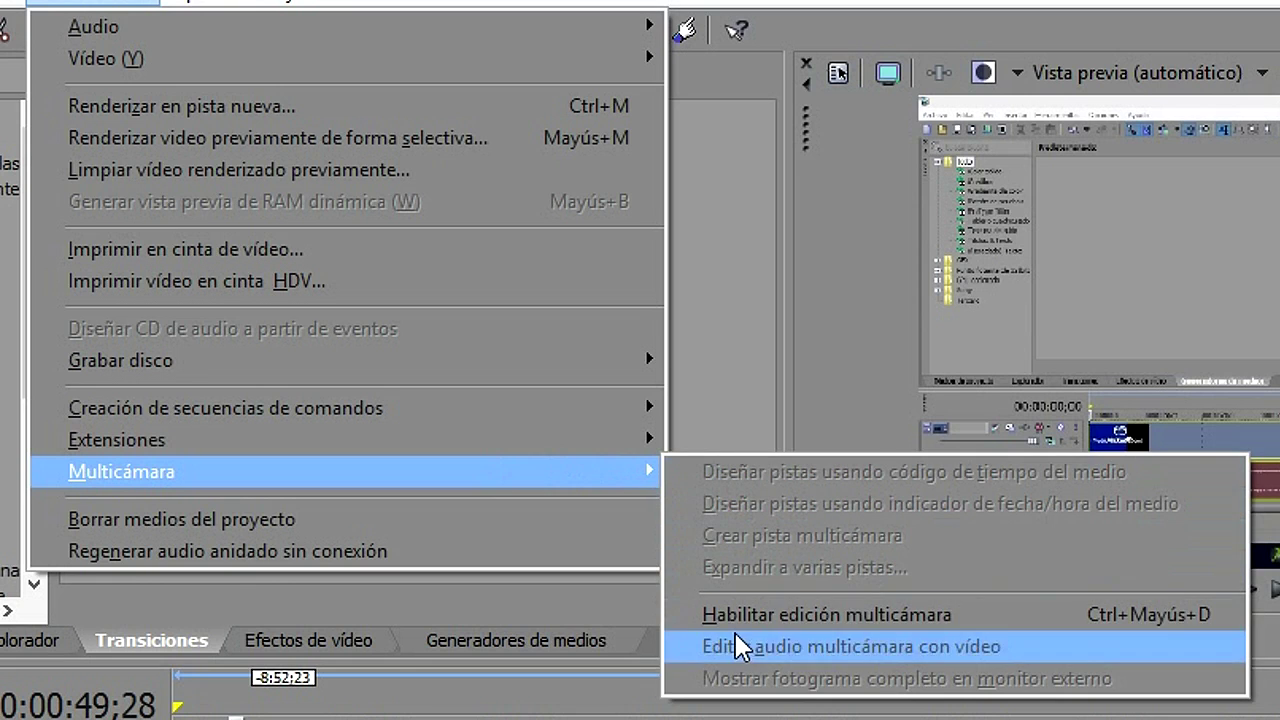
left_click(918, 616)
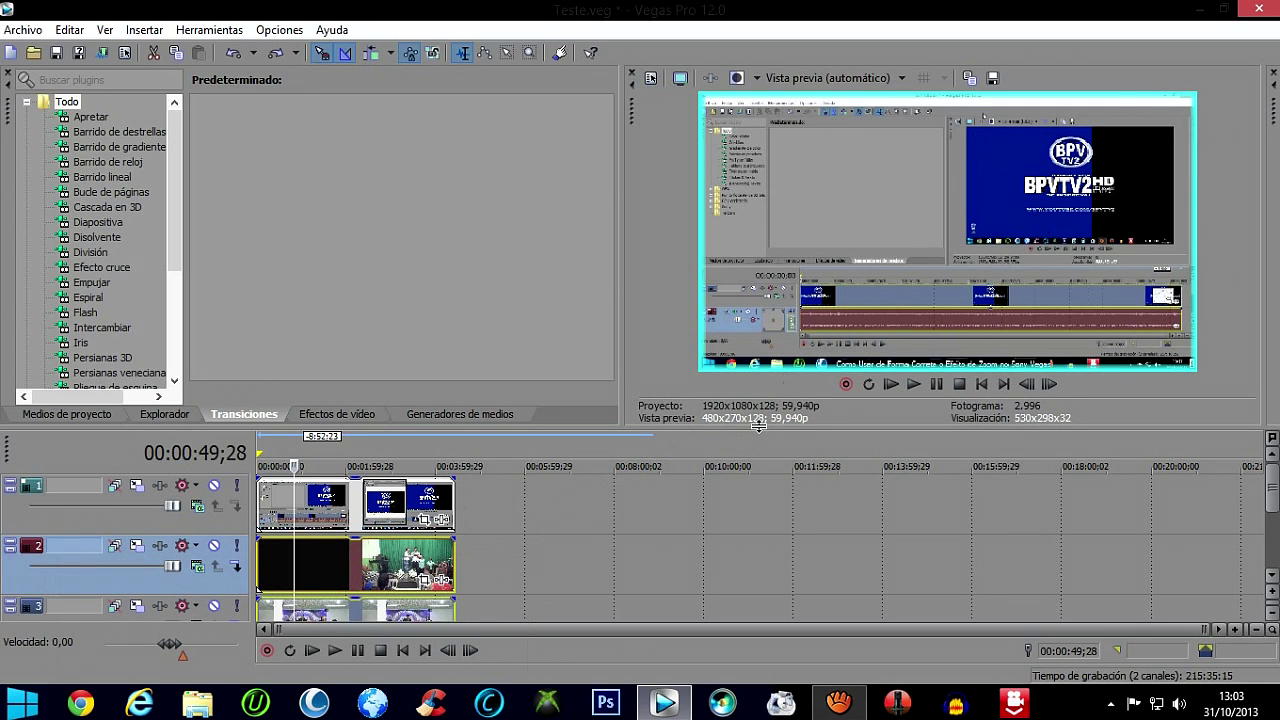
Select all three video tracks together and create a multicamera track from them.
left_click_drag(752, 428, 750, 409)
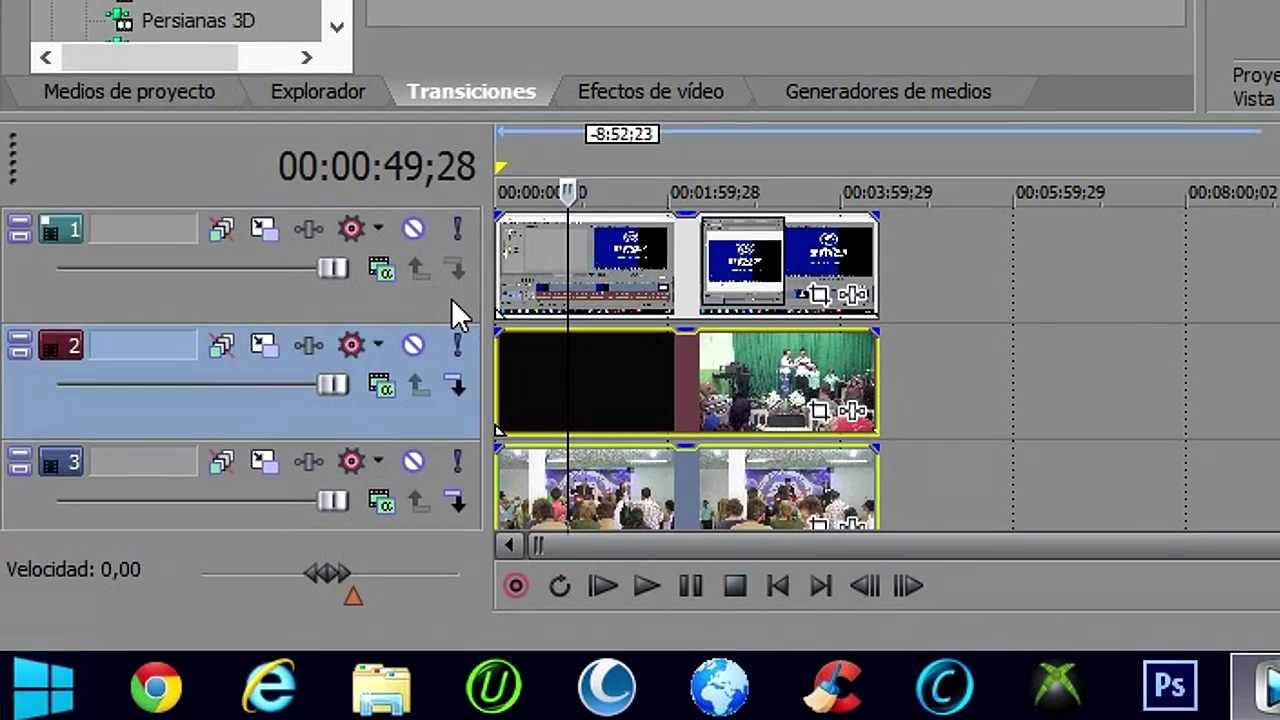
left_click(451, 298)
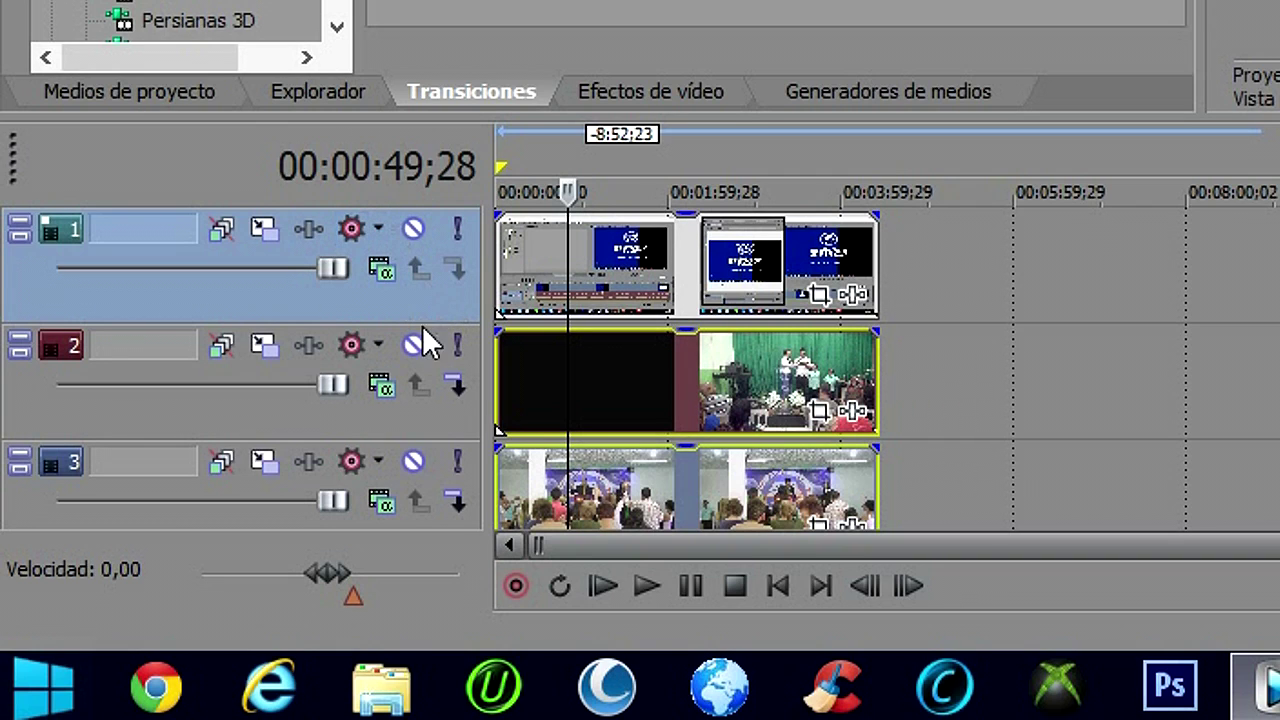
left_click(425, 408, "ctrl")
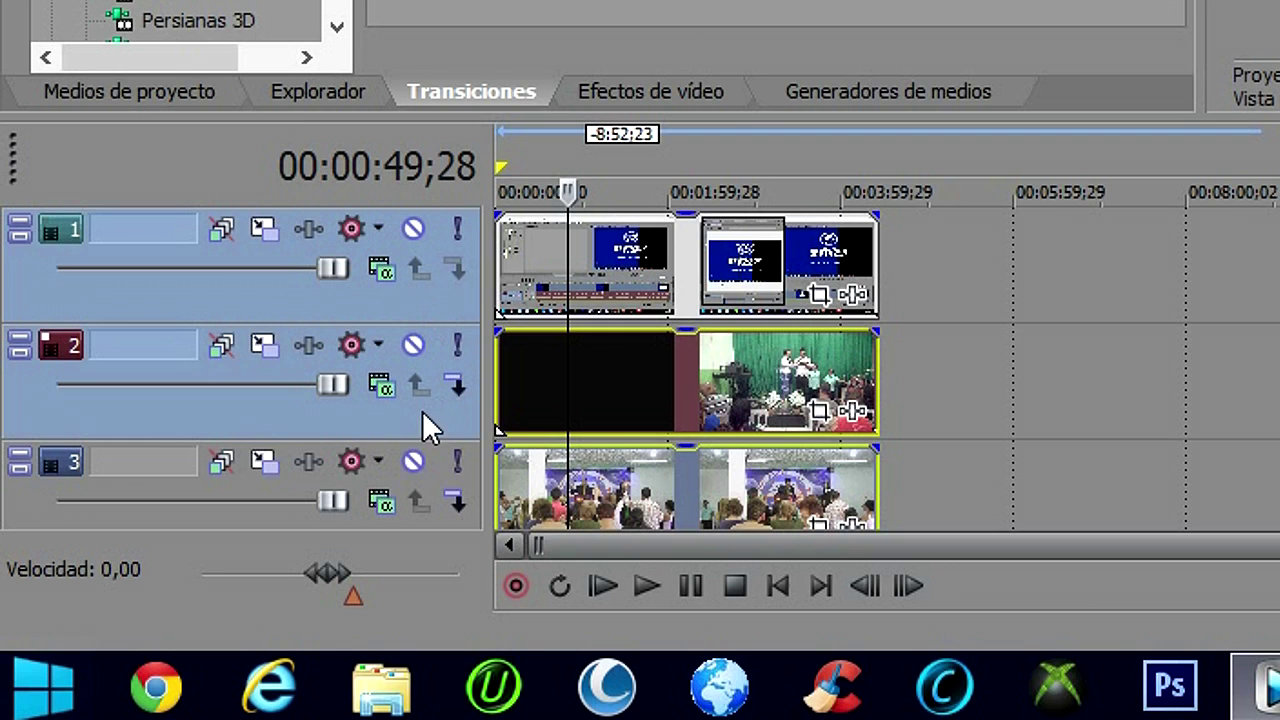
left_click(440, 478, "ctrl")
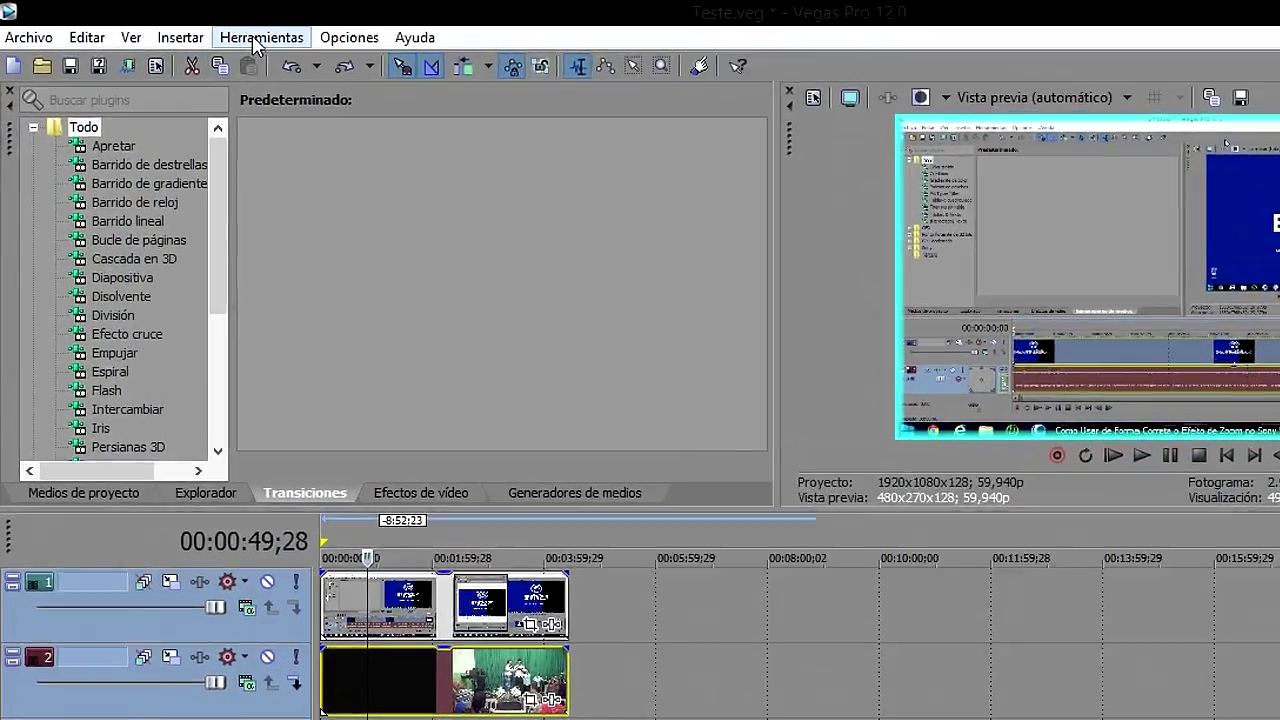
left_click(207, 31)
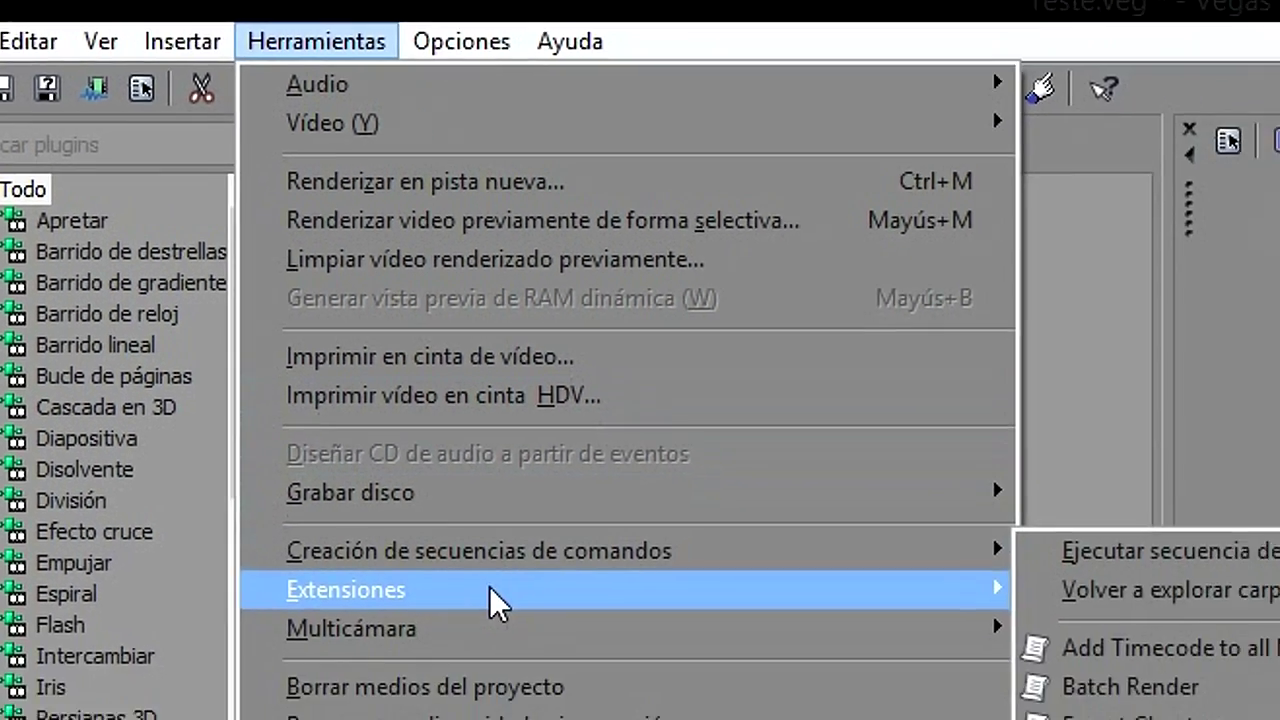
mouse_move(337, 506)
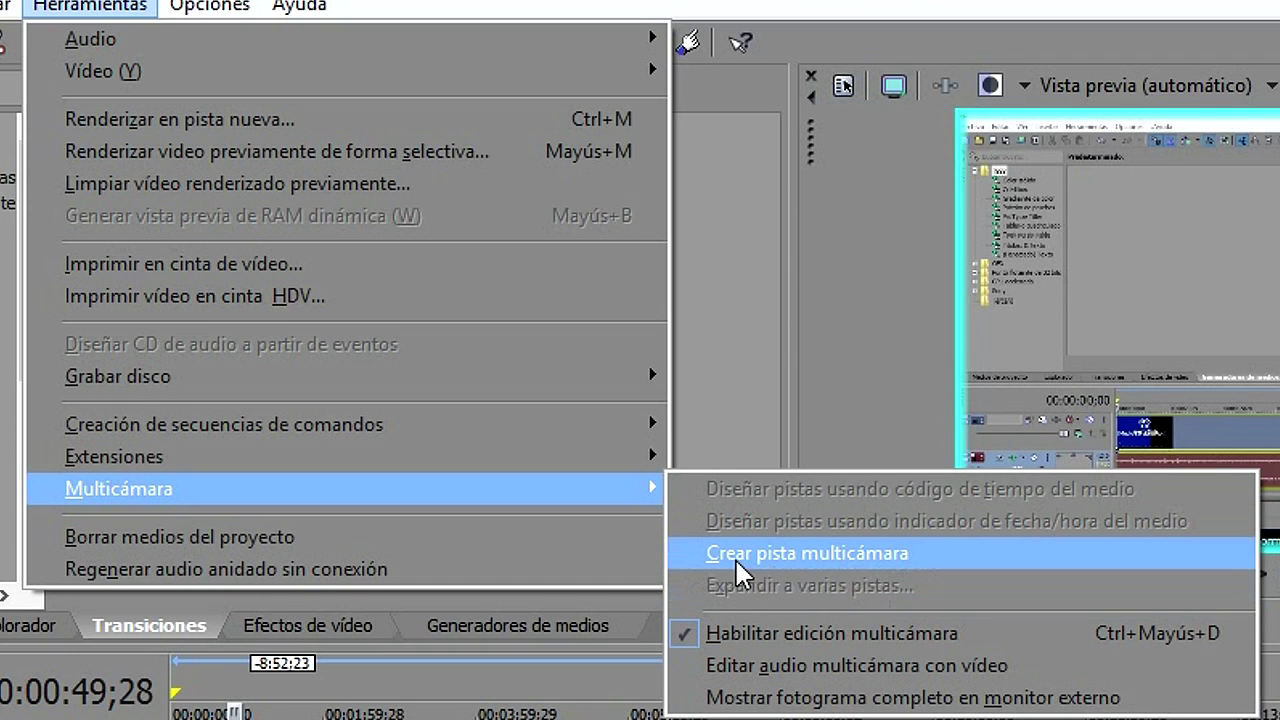
left_click(858, 553)
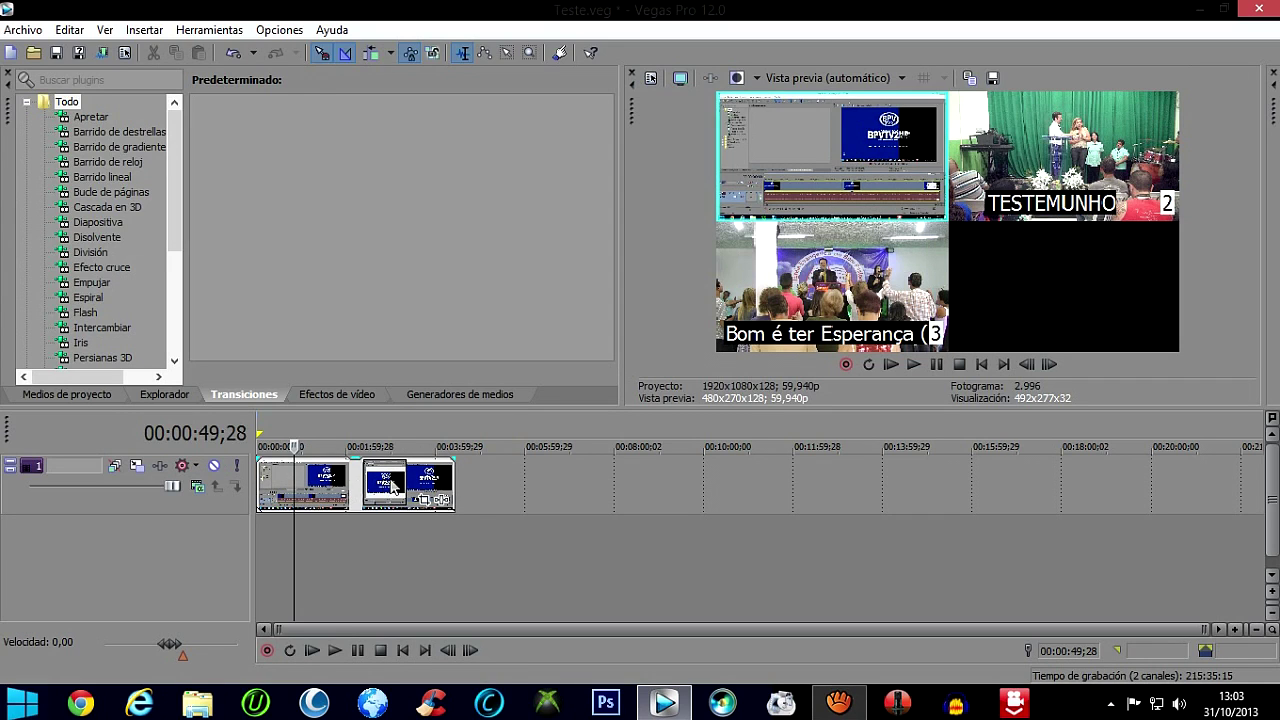
Try switching the multicamera shot at 00:00:49;28 to cameras 2, 3, 1, 2 and back to 1.
left_click(1030, 160)
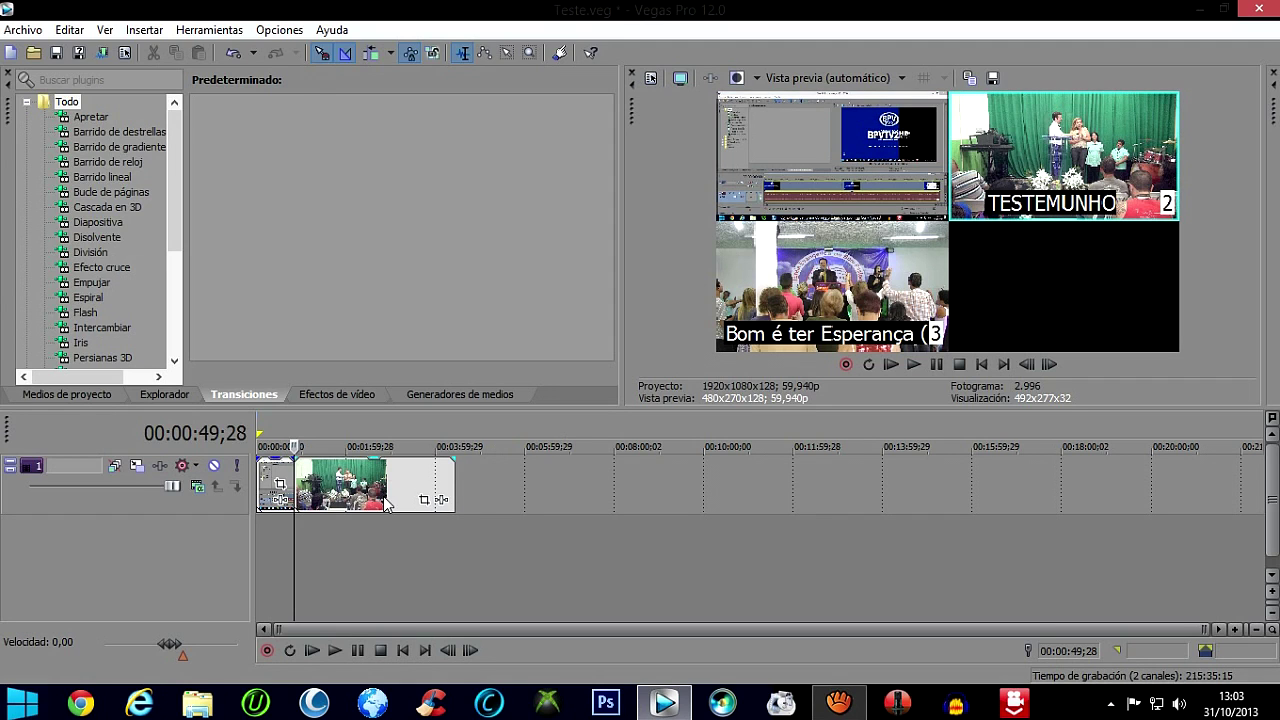
left_click(876, 279)
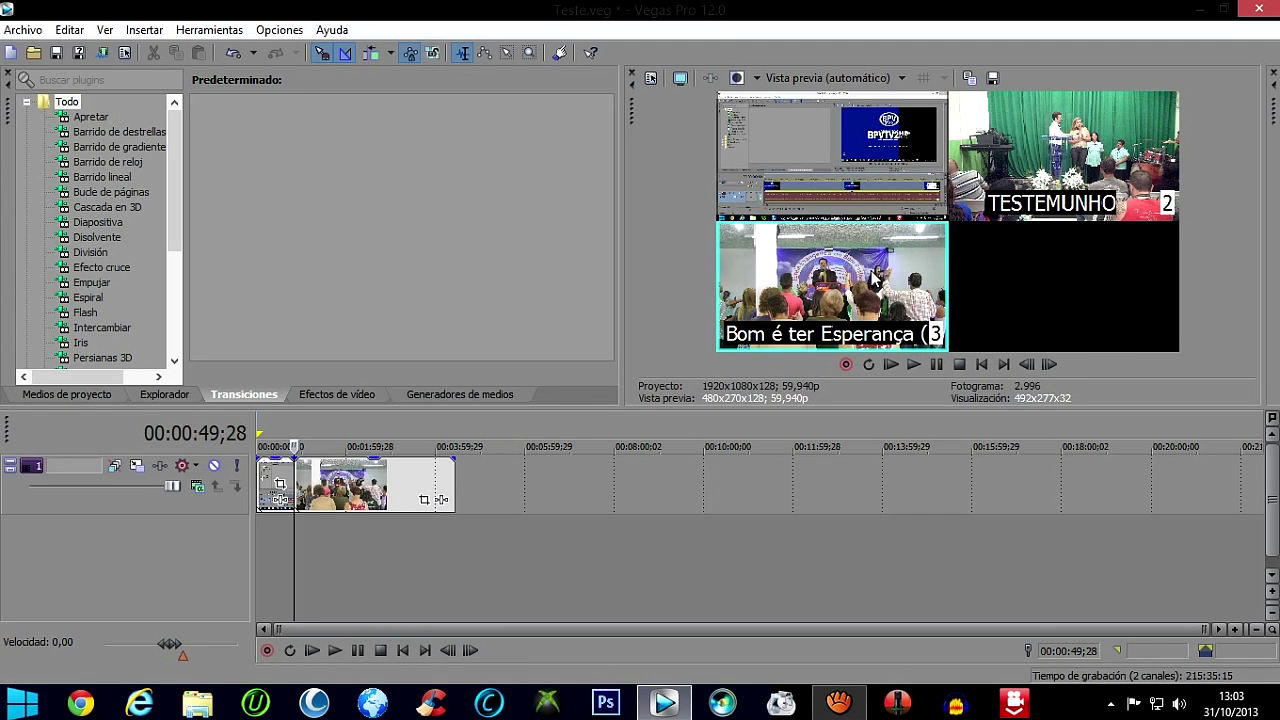
left_click(880, 173)
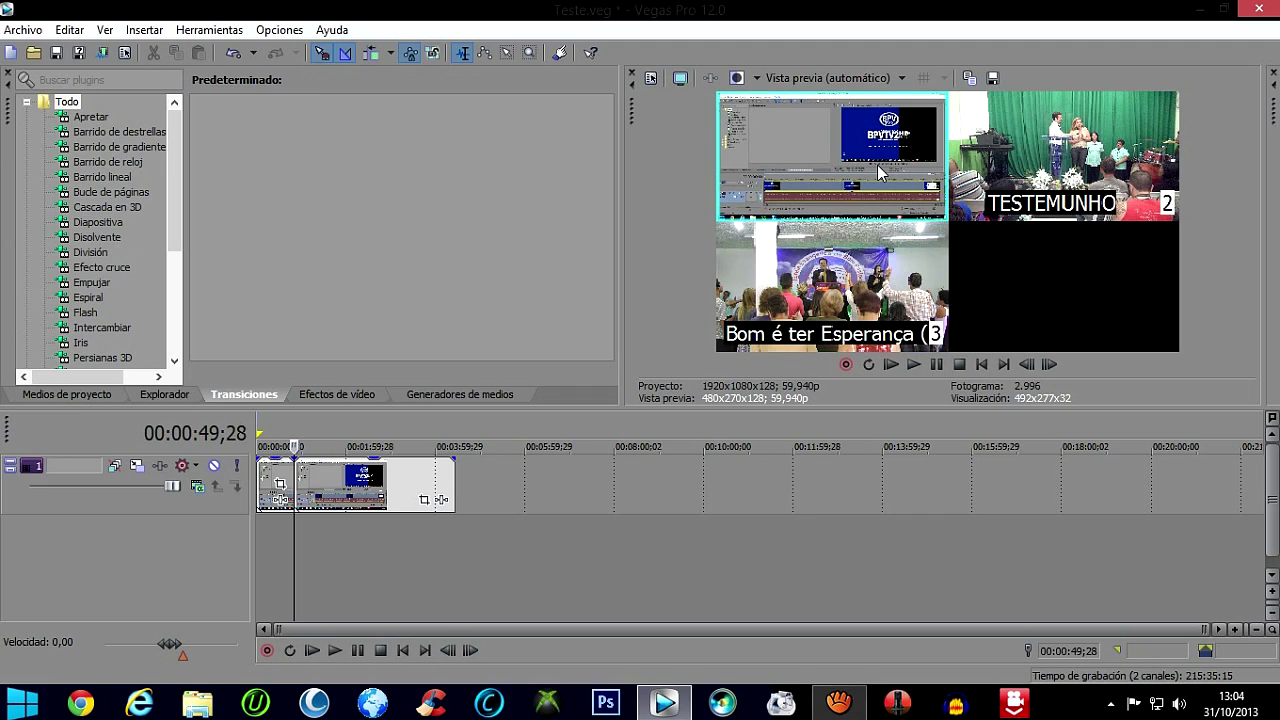
left_click(1035, 155)
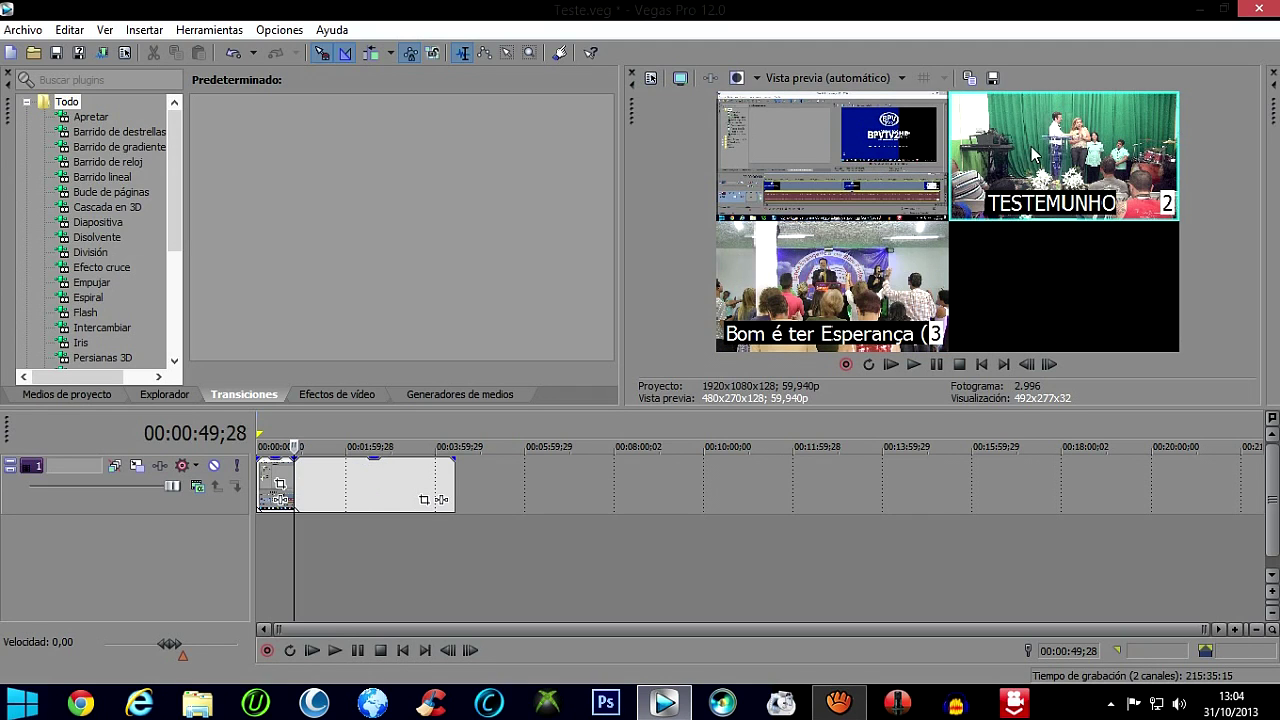
left_click(853, 201)
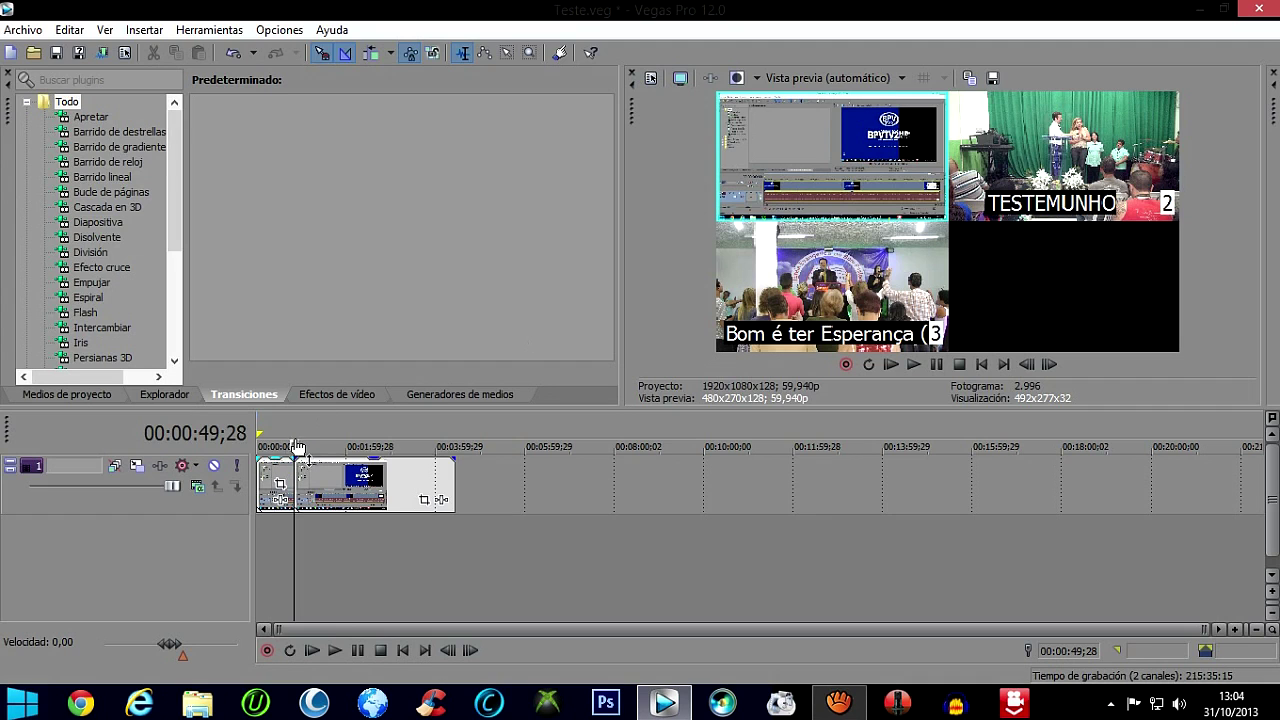
Return the playhead to the start of the project at 00:00:00;00.
key("space")
left_click_drag(293, 446, 236, 444)
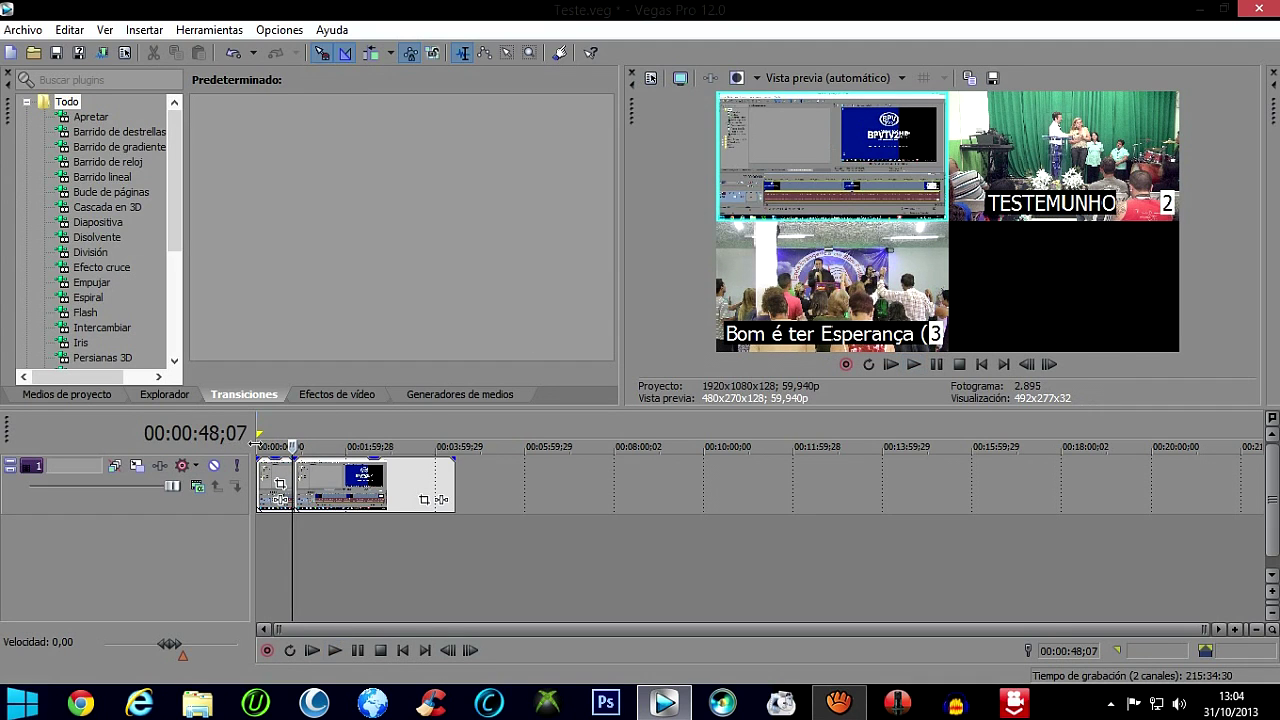
left_click(982, 365)
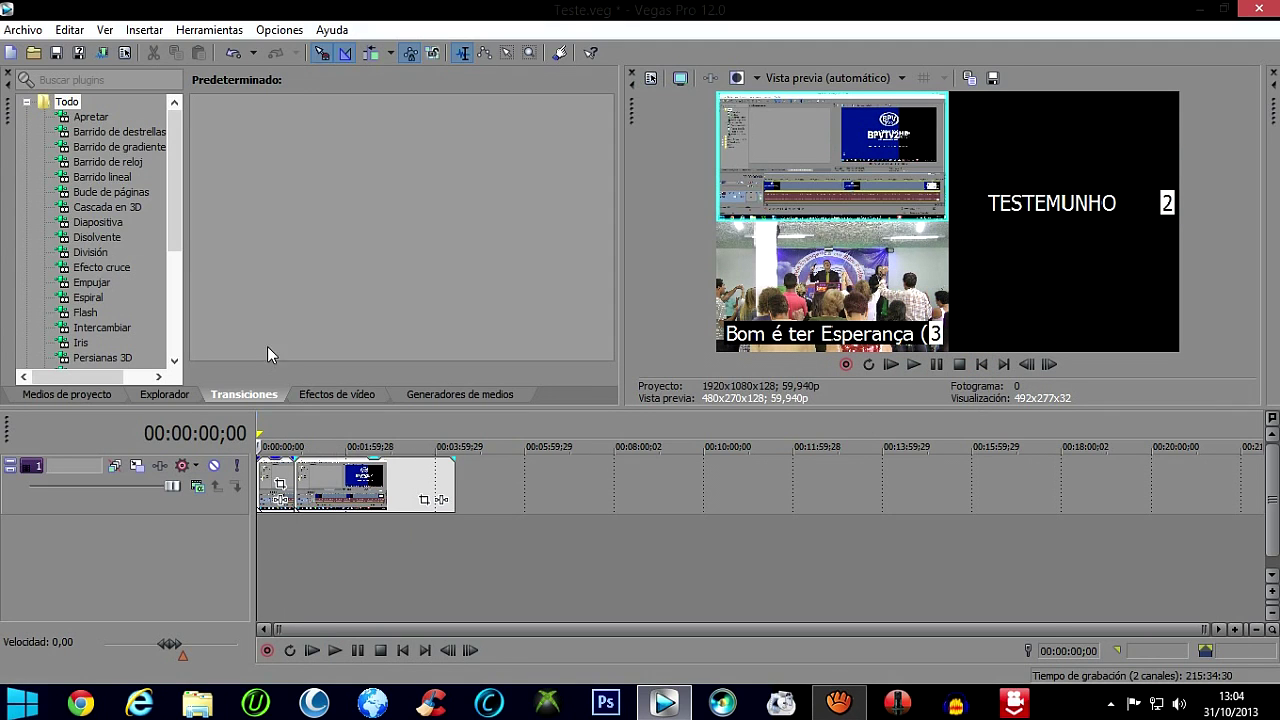
Undo all the multicamera take changes so the multicamera track is one uncut clip.
left_click(69, 31)
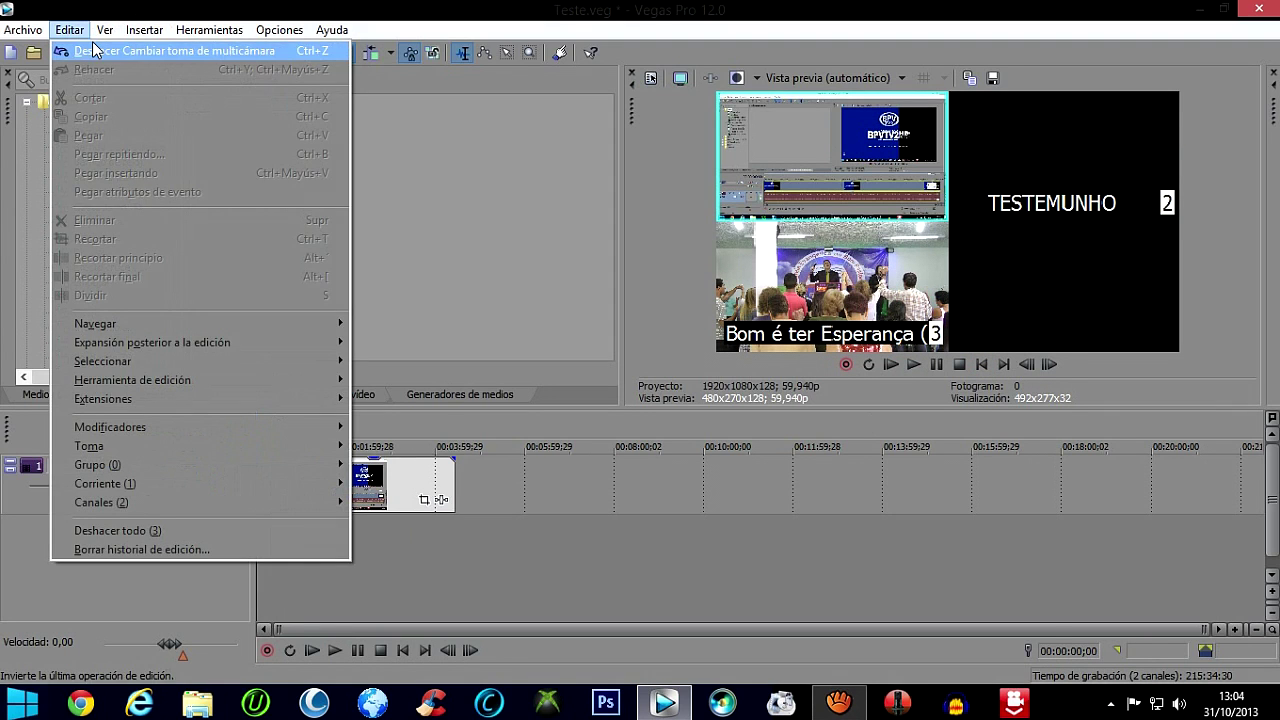
left_click(93, 50)
left_click(69, 29)
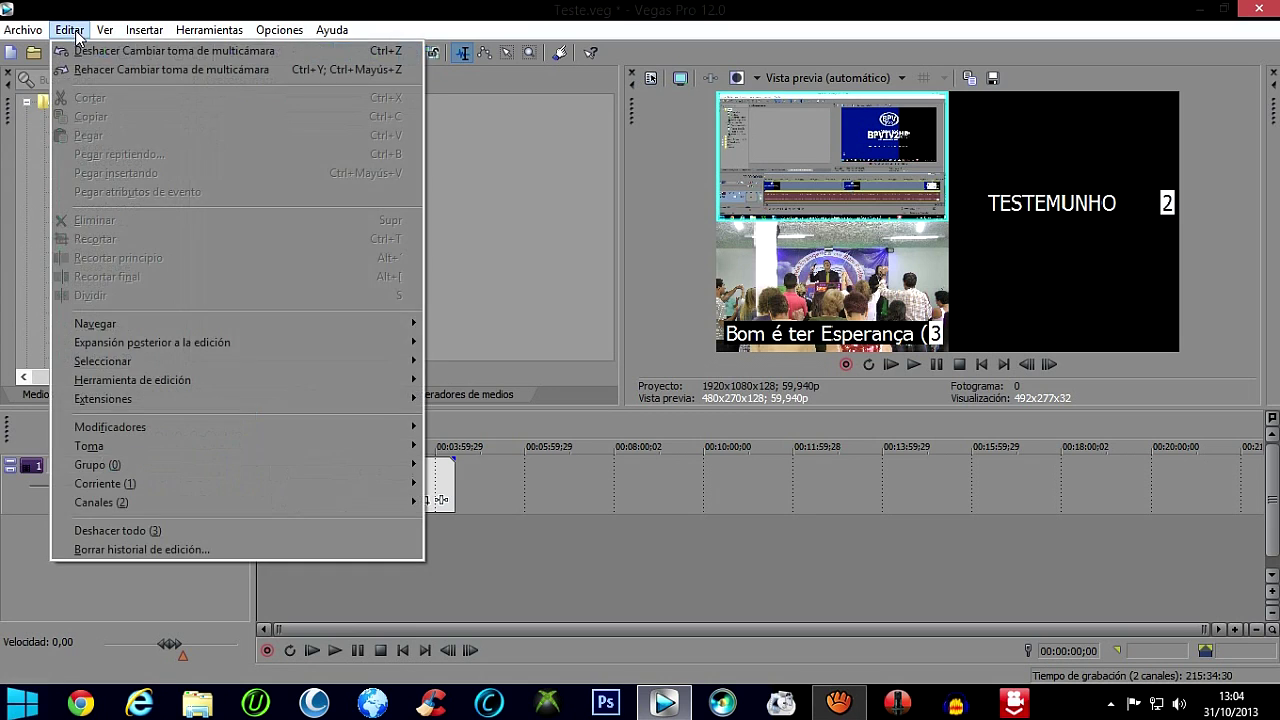
left_click(90, 52)
left_click(69, 29)
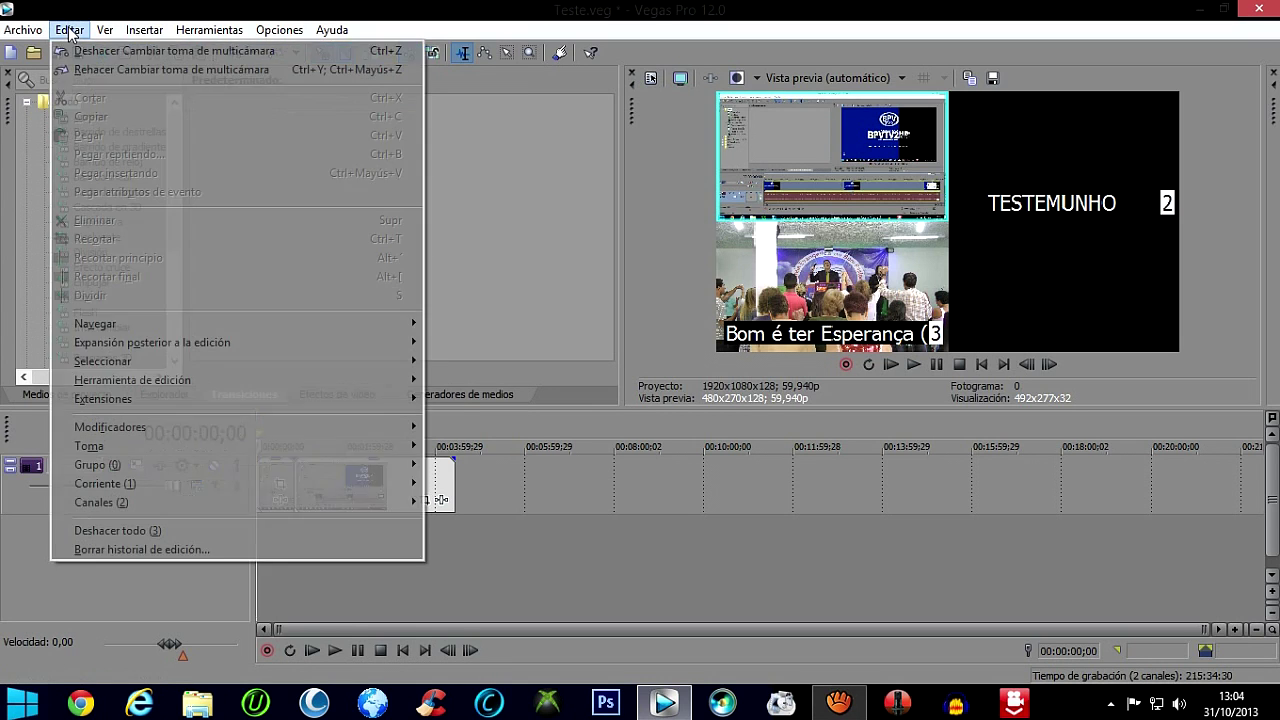
left_click(90, 52)
left_click(69, 29)
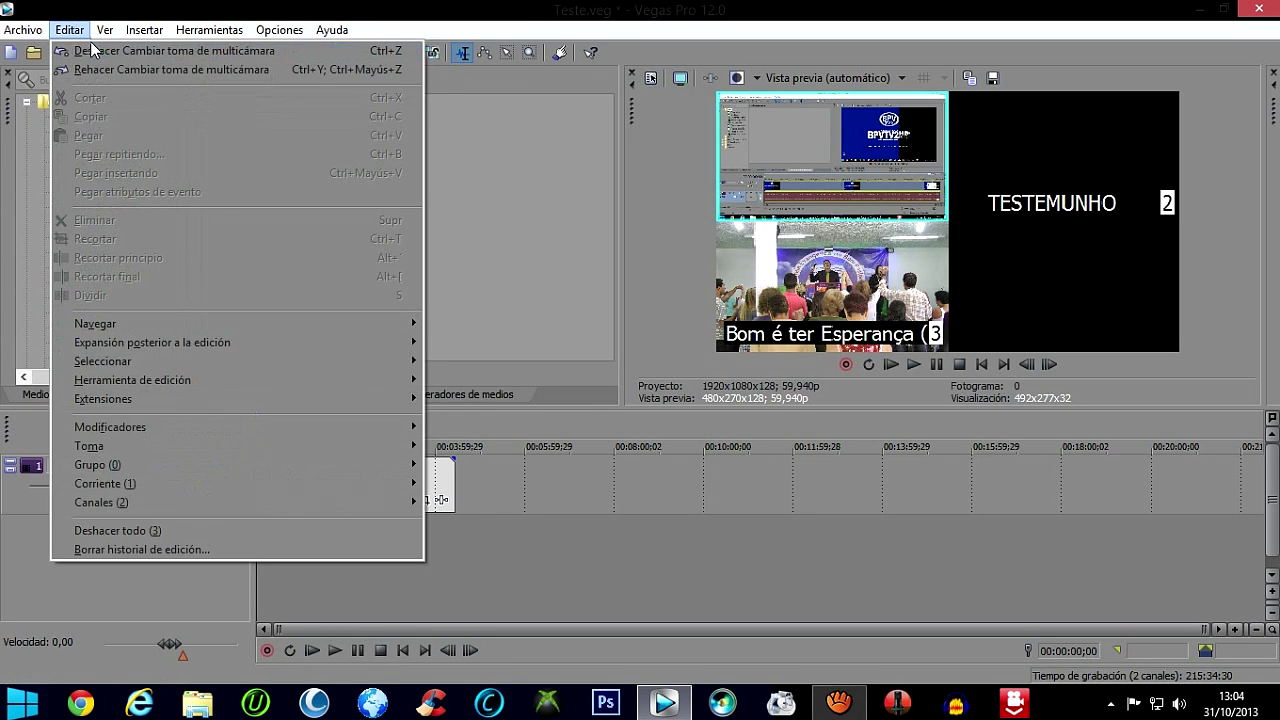
left_click(93, 52)
left_click(69, 29)
left_click(91, 51)
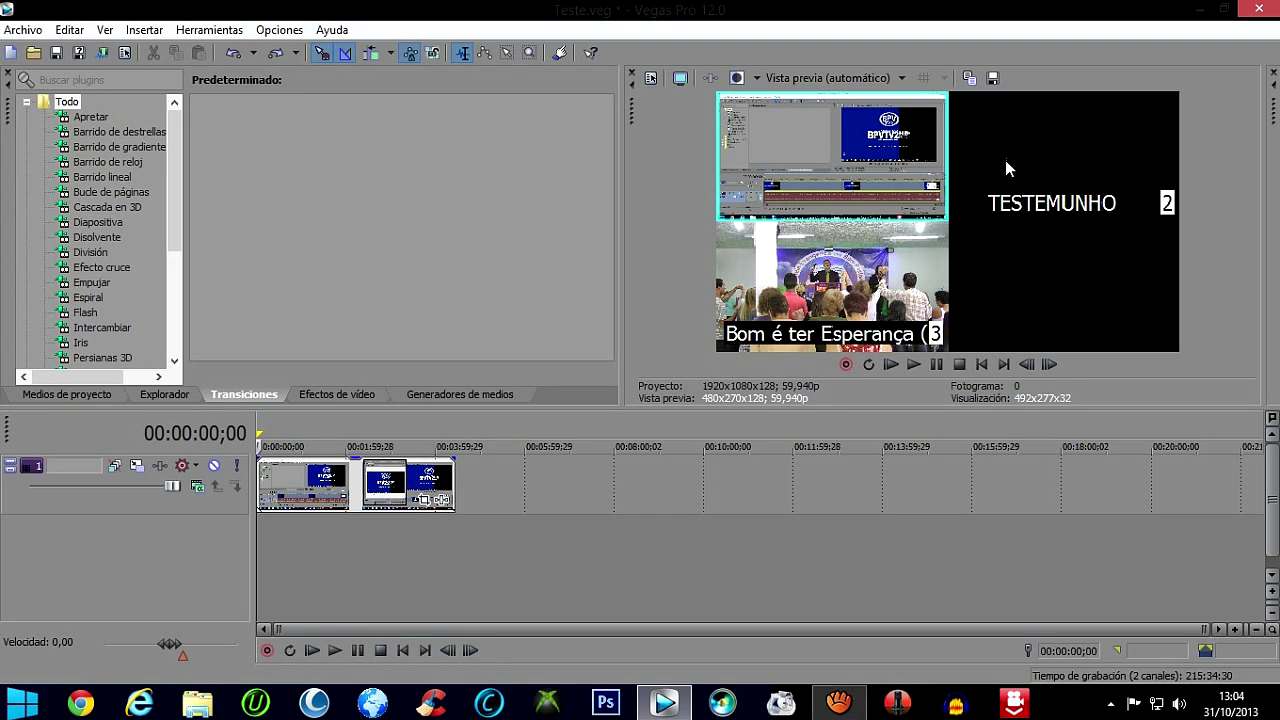
Play from the start and cut live to cameras 2, 3, 1, 2, 3, 2 and 3, stopping at 00:00:19;20.
left_click(916, 366)
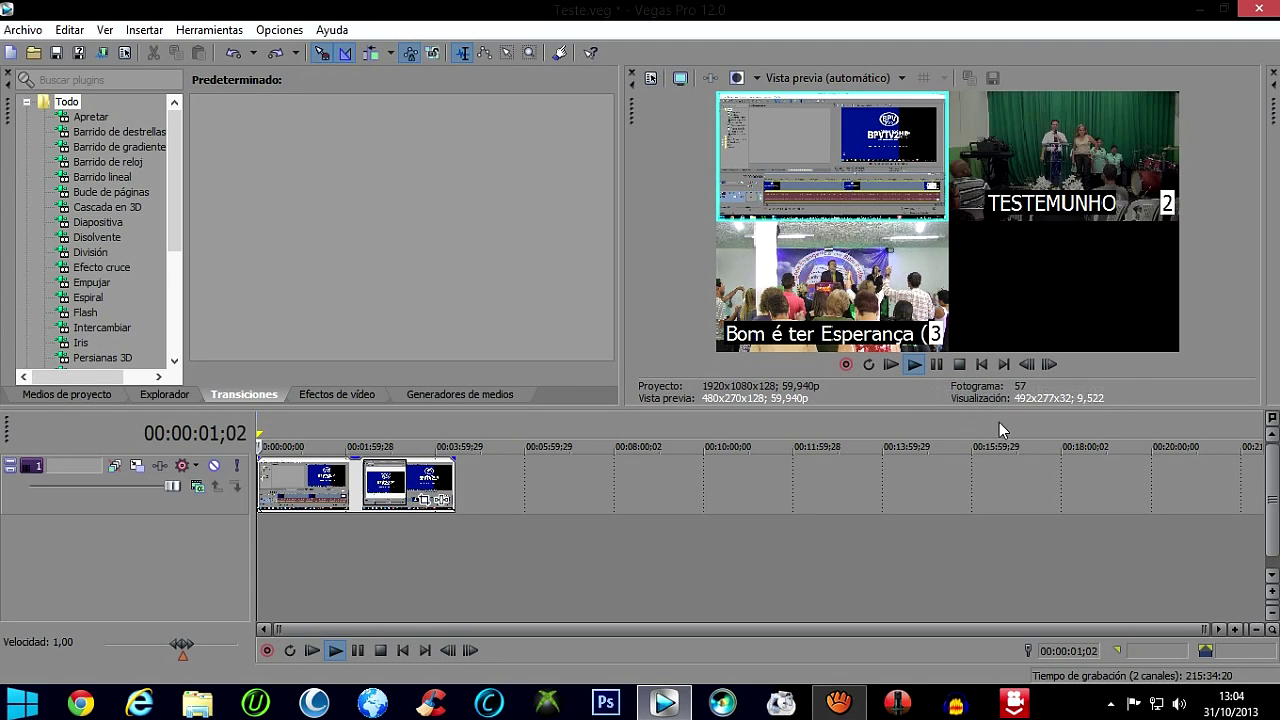
left_click(1050, 160)
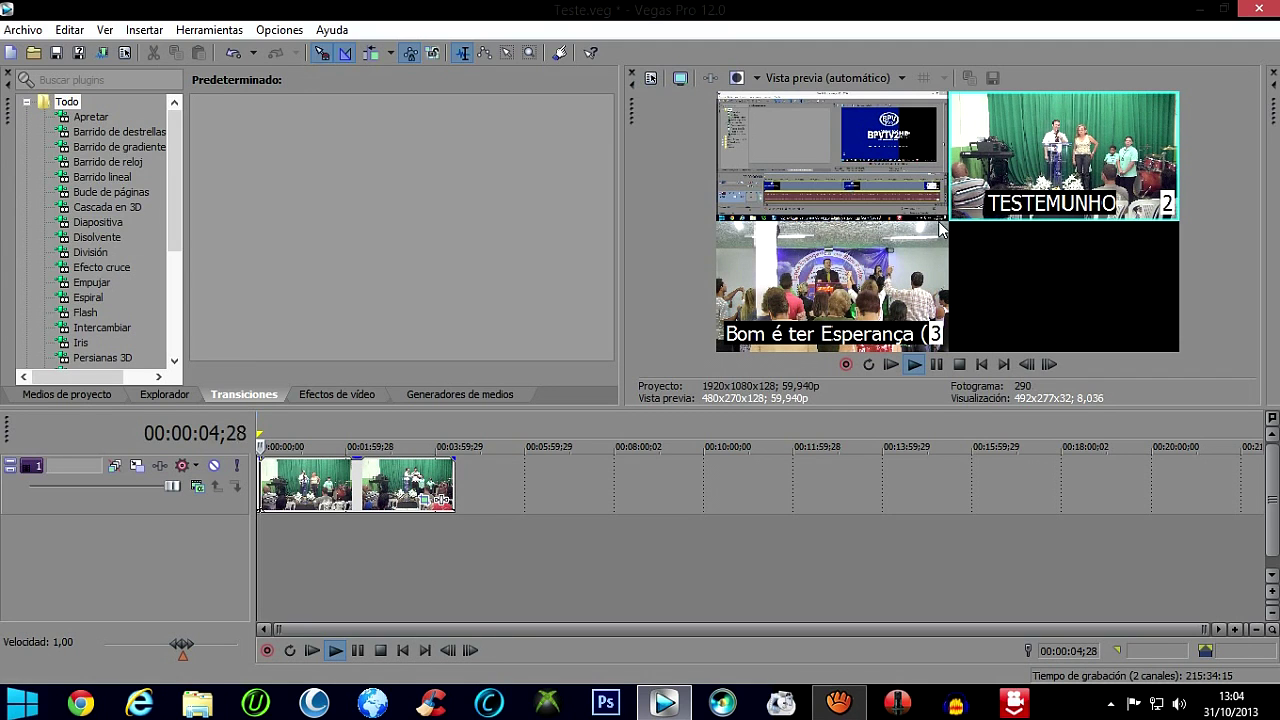
left_click(877, 288)
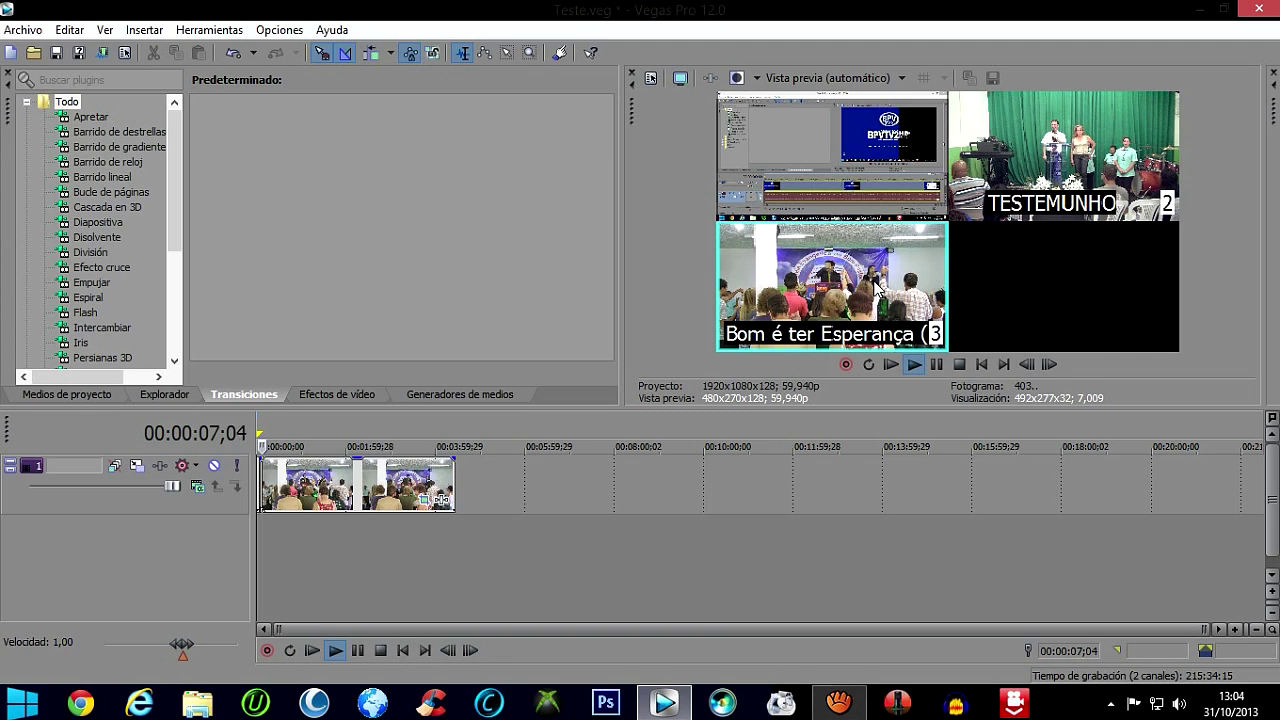
left_click(870, 172)
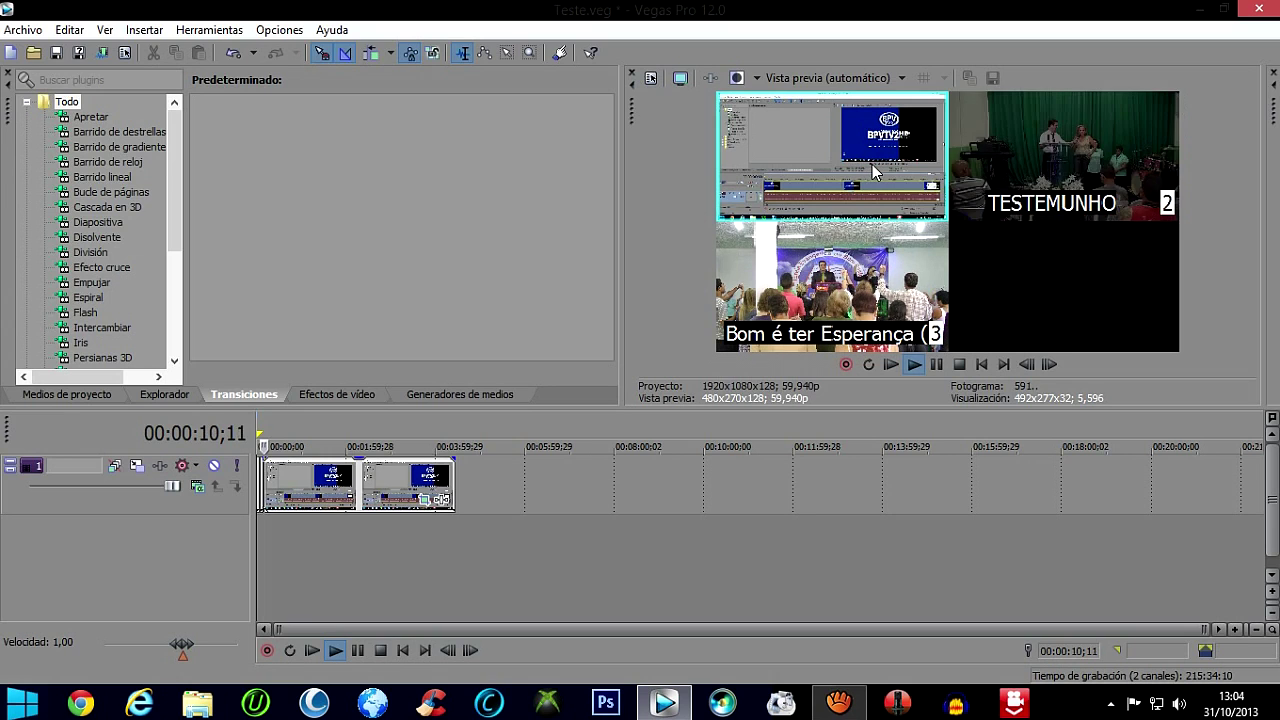
left_click(1060, 152)
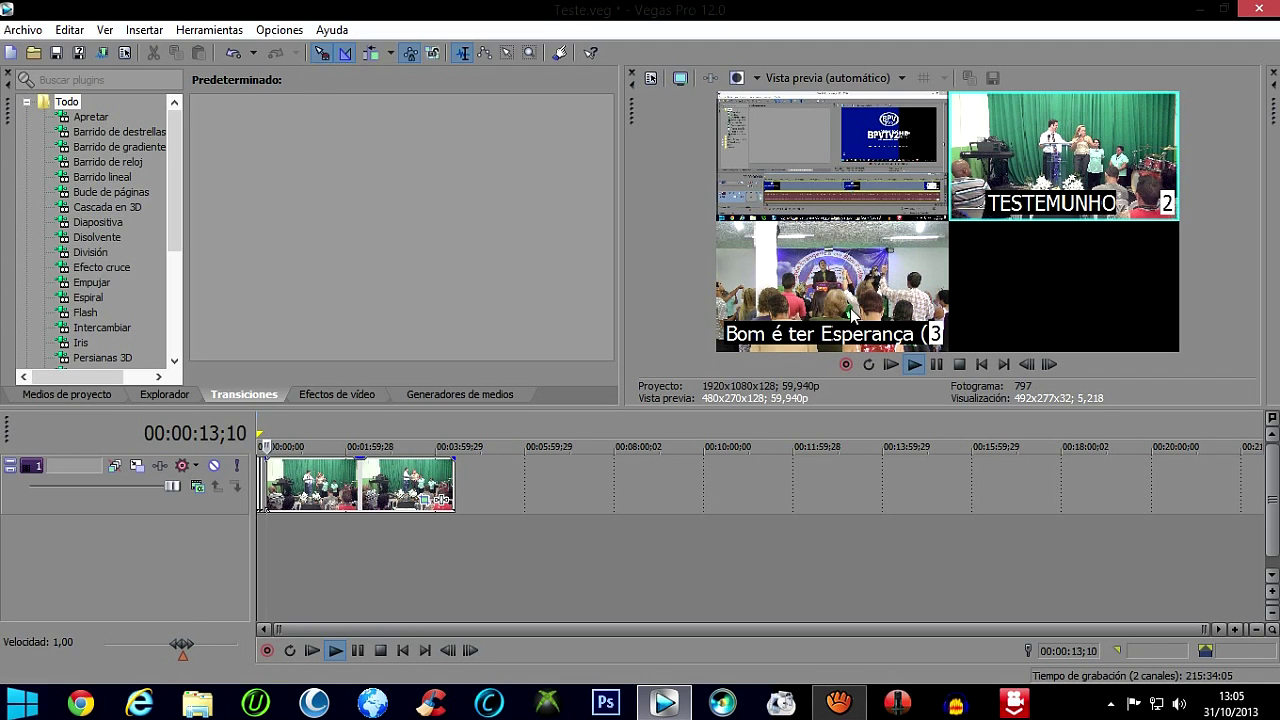
left_click(857, 312)
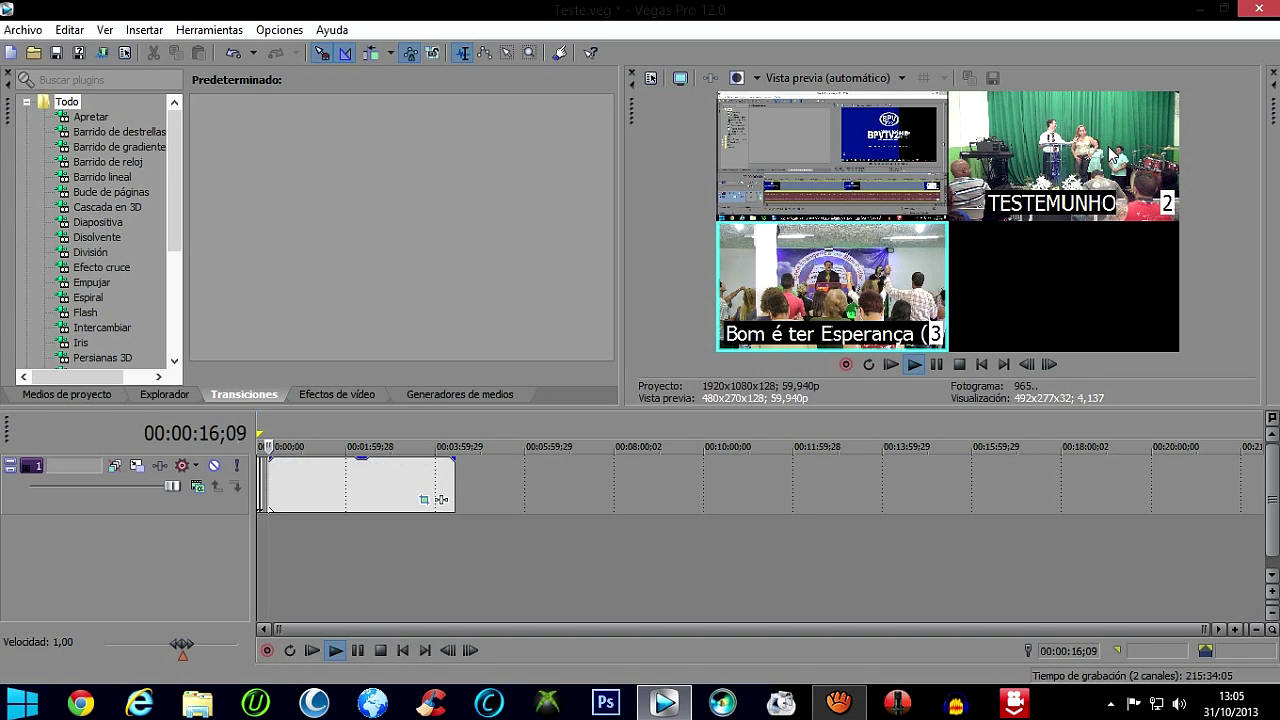
key("2")
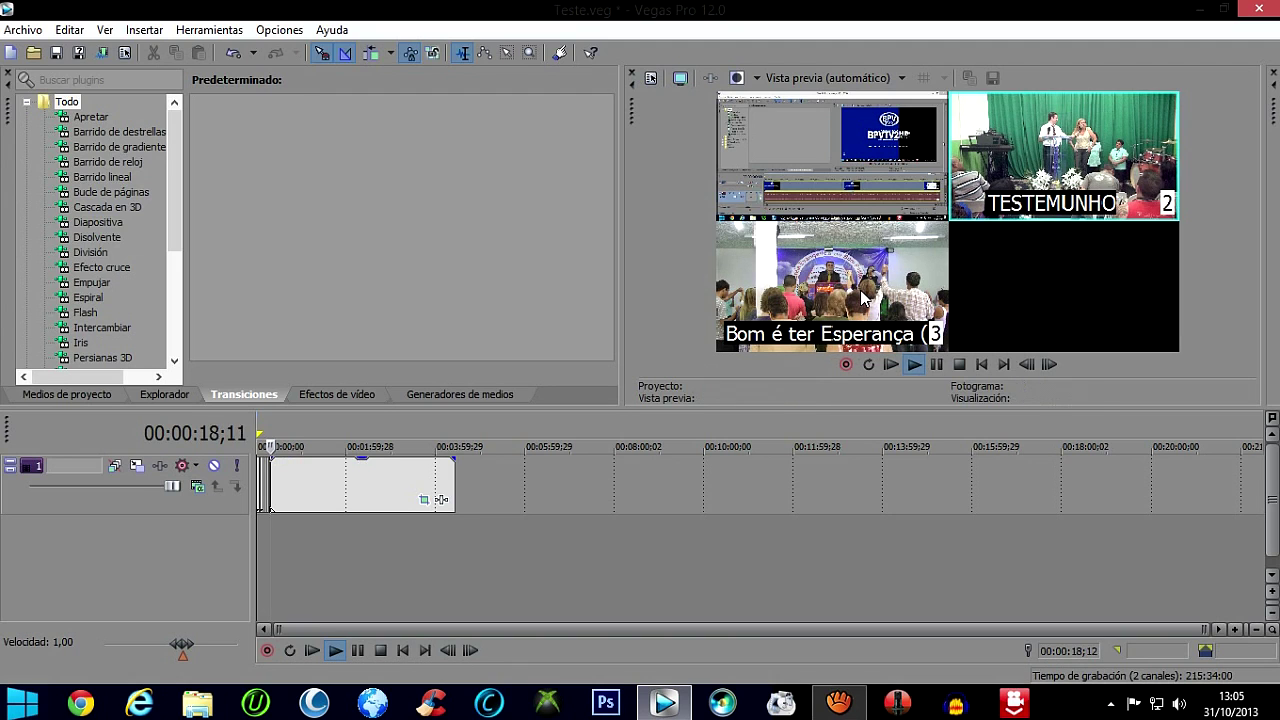
left_click(860, 298)
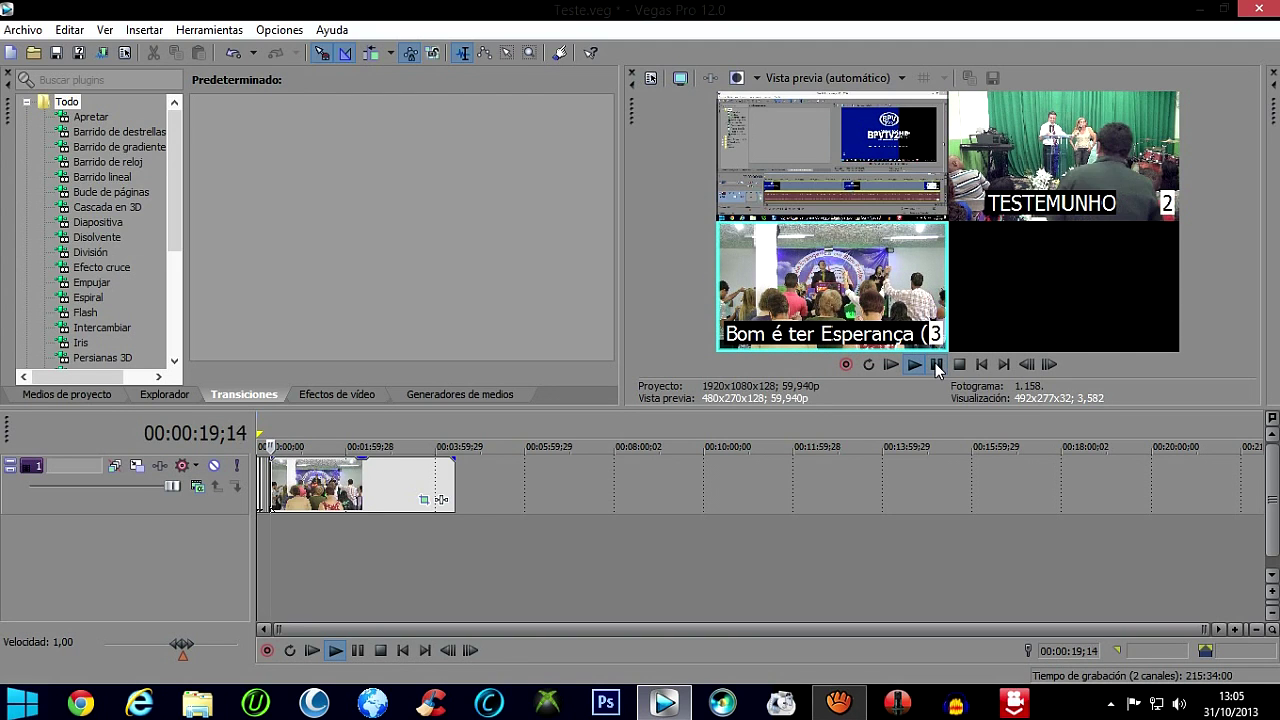
key("space")
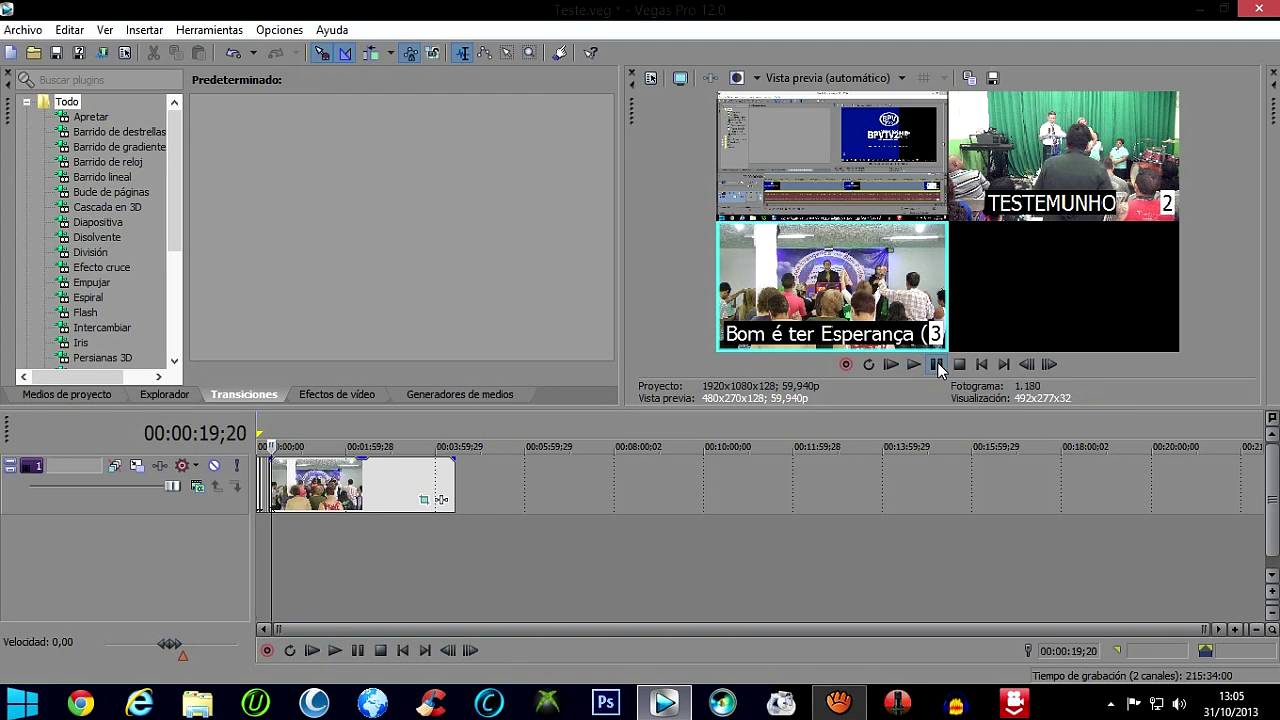
Resume playback and cut live to cameras 1, 2 and 3, pausing at about 00:00:30;01.
left_click(1236, 632)
left_click(1236, 632)
left_click(1236, 632)
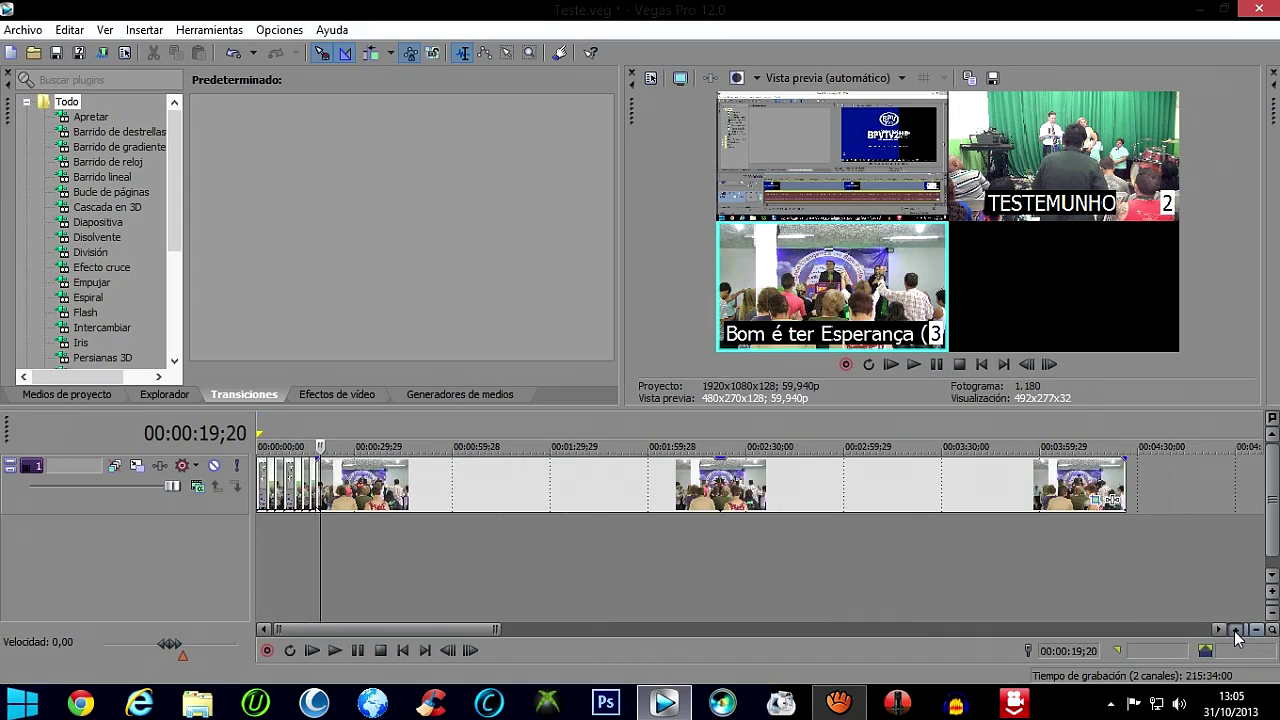
left_click(1236, 632)
left_click(1236, 632)
left_click(1236, 632)
left_click(1236, 632)
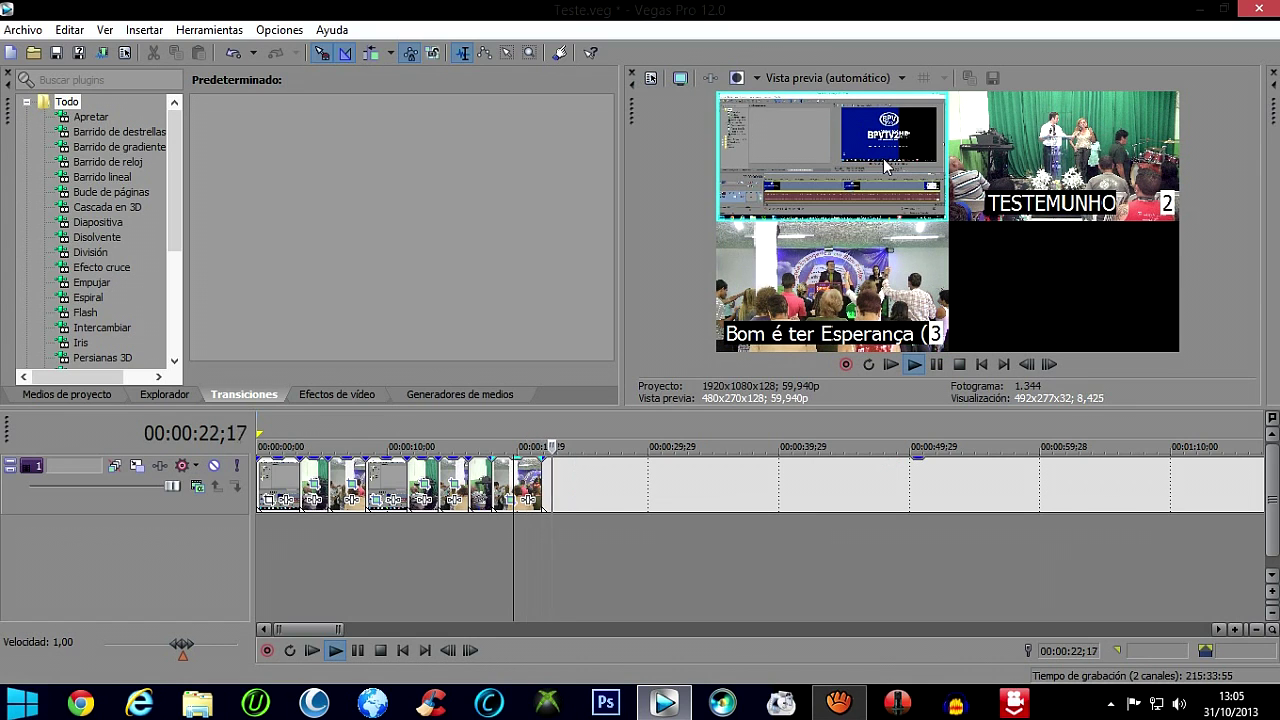
left_click(1030, 160)
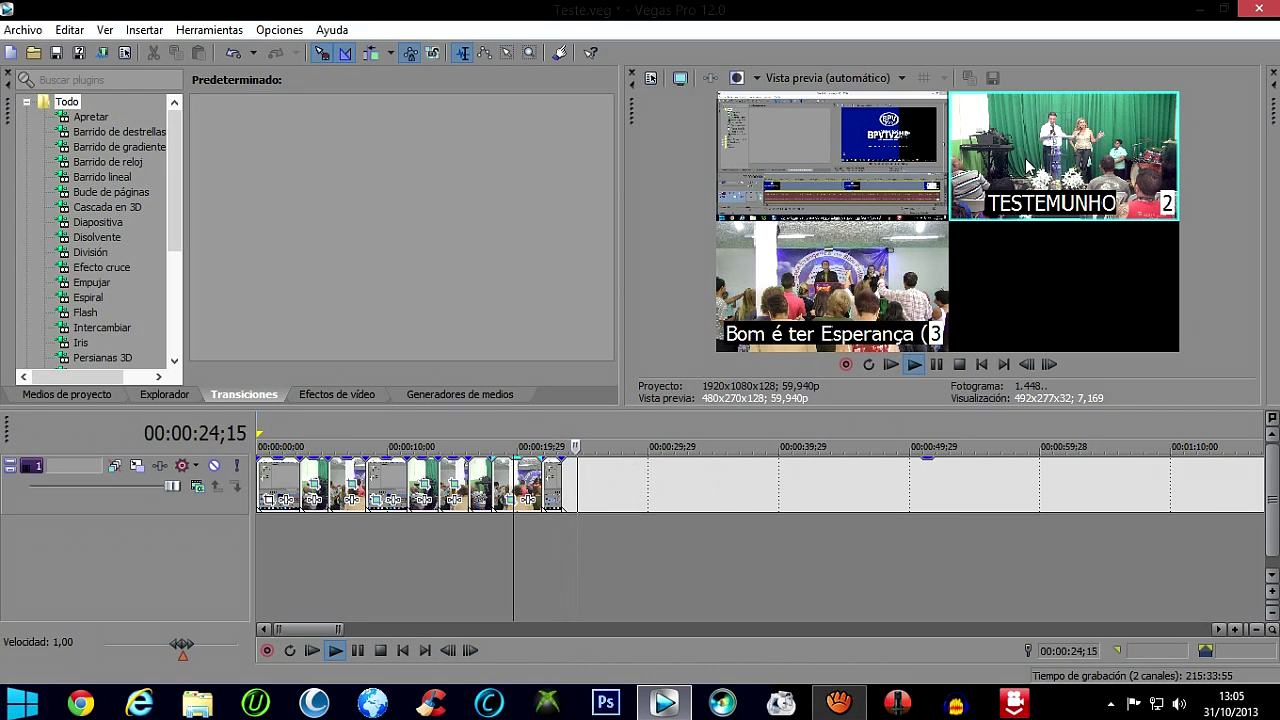
left_click(872, 283)
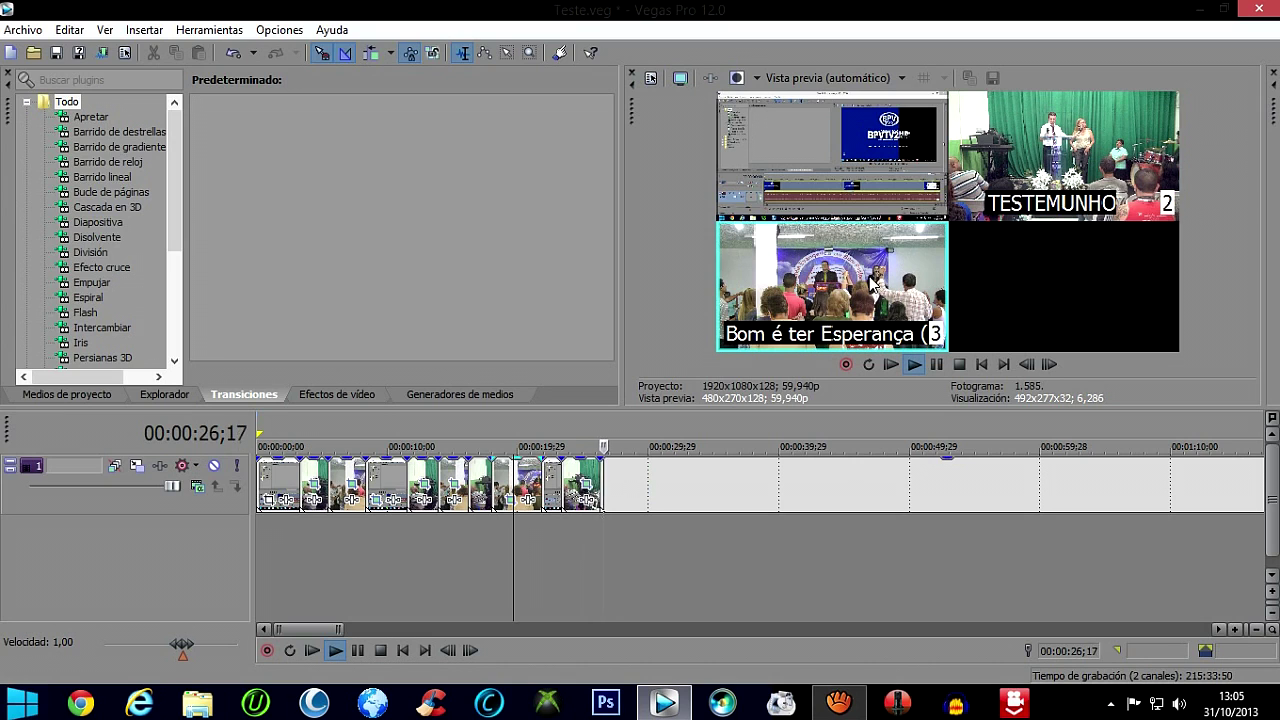
left_click(936, 365)
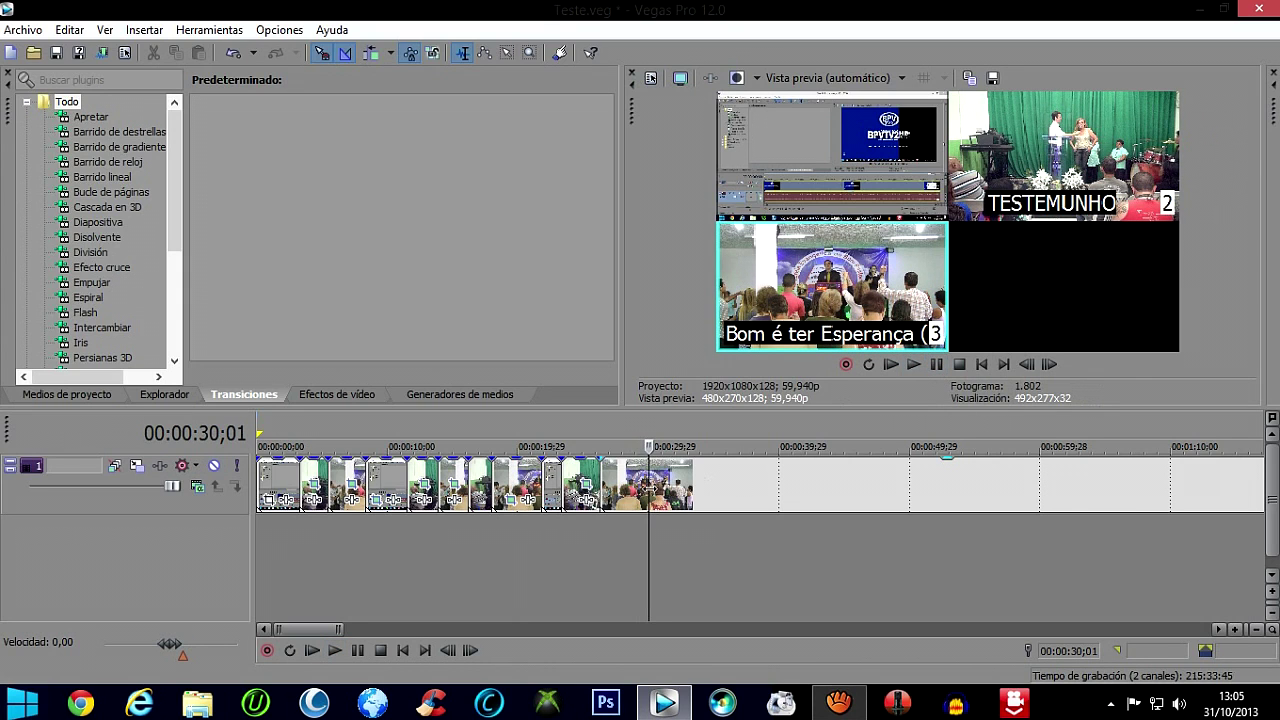
Split the multicamera clip at 00:00:30;03 and delete everything after the split.
left_click(653, 495)
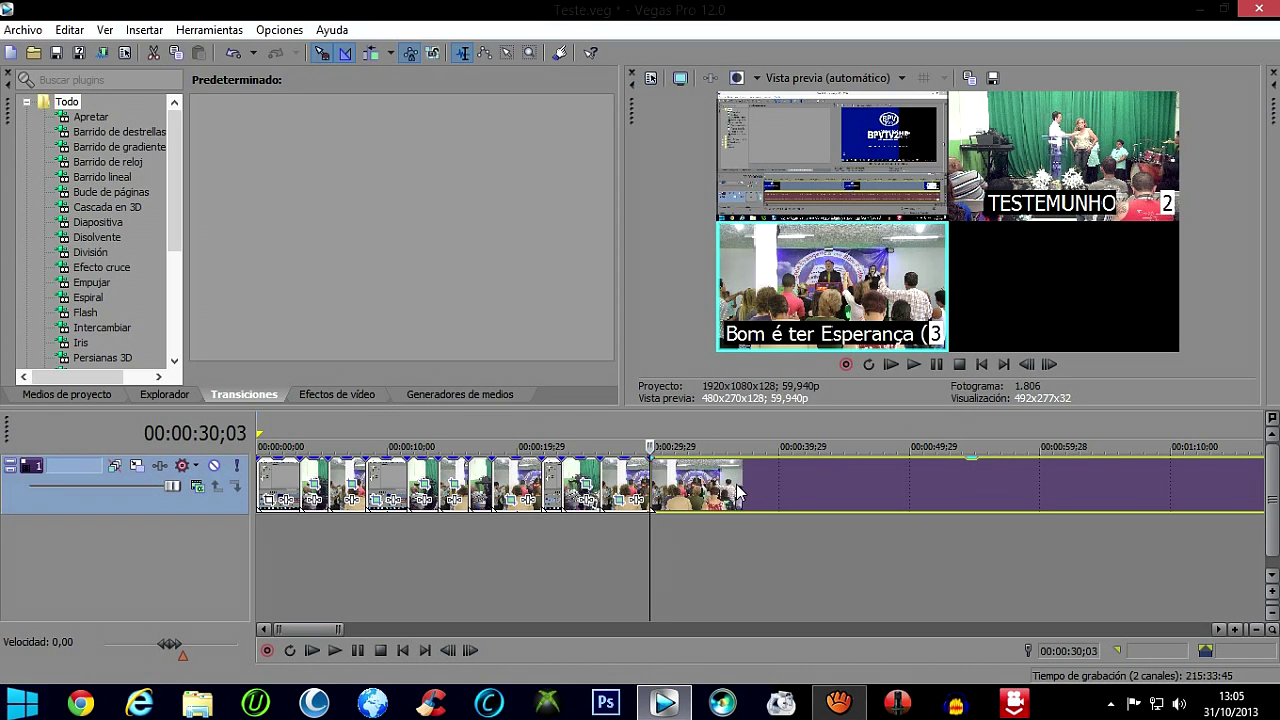
right_click(737, 488)
left_click(829, 316)
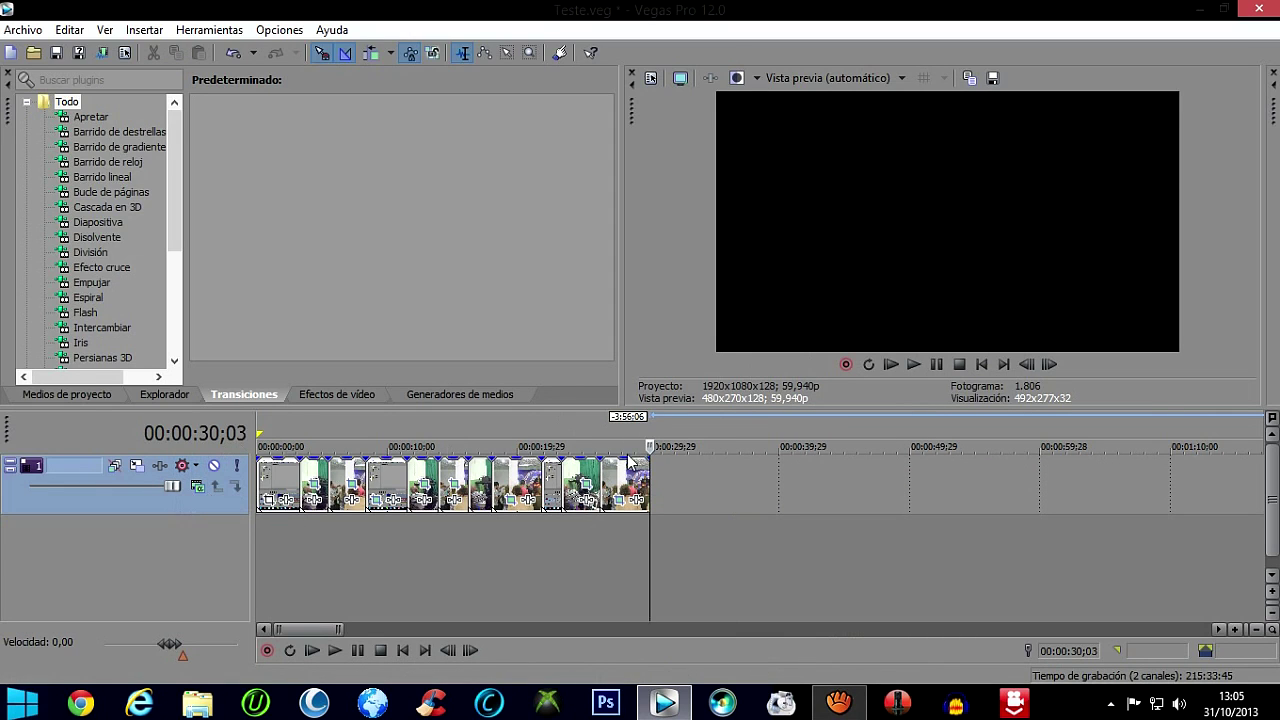
Turn off multicamera editing and play the finished camera cuts from the start of the project to about 00:00:29;28.
left_click(981, 364)
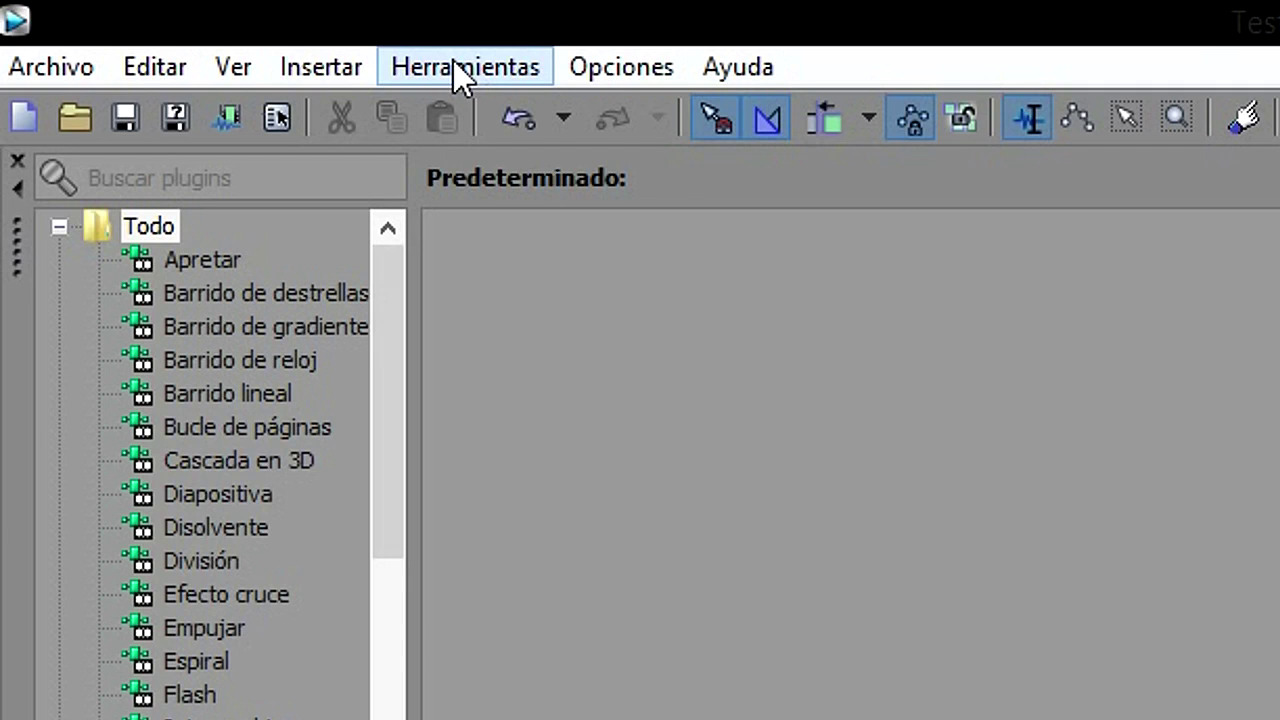
left_click(453, 60)
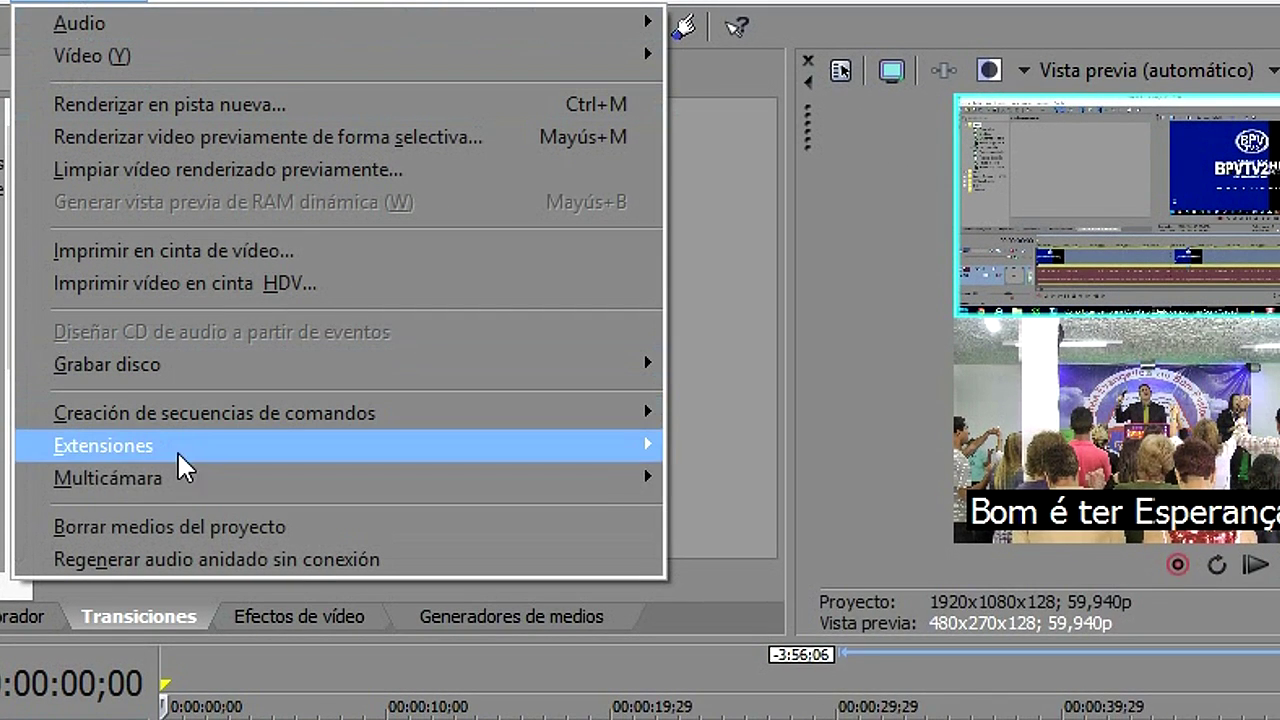
mouse_move(185, 483)
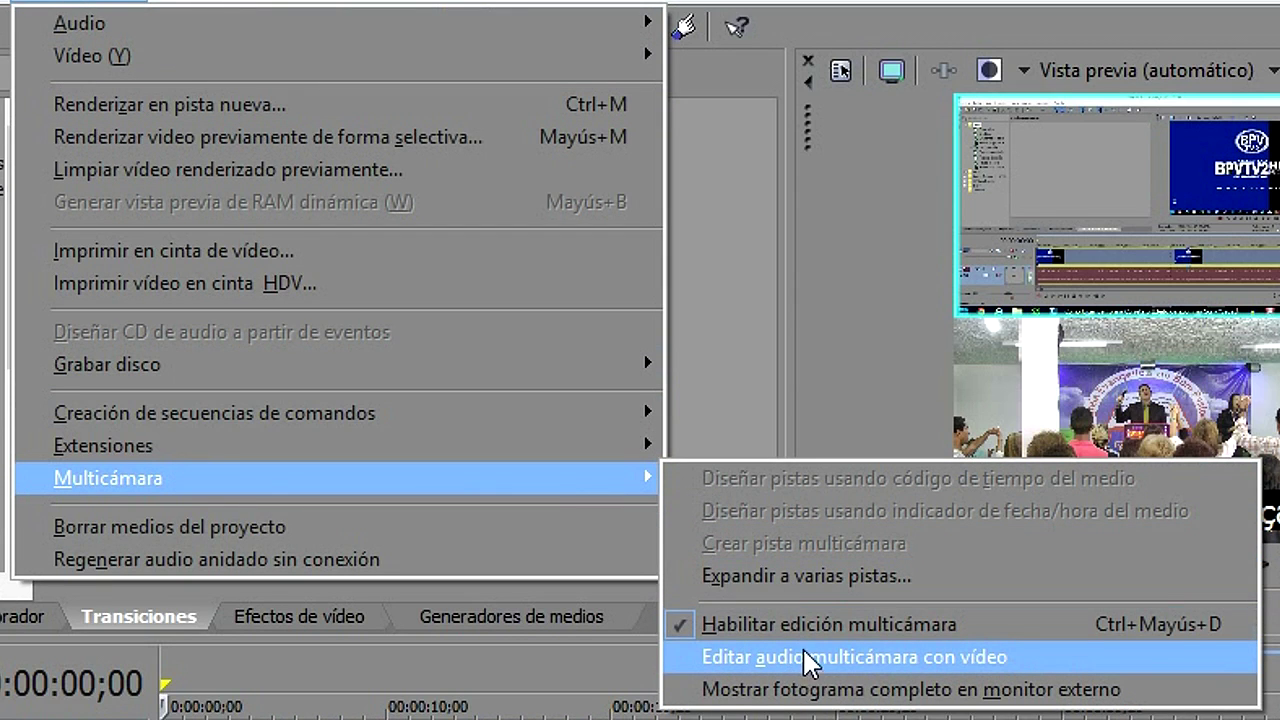
left_click(706, 628)
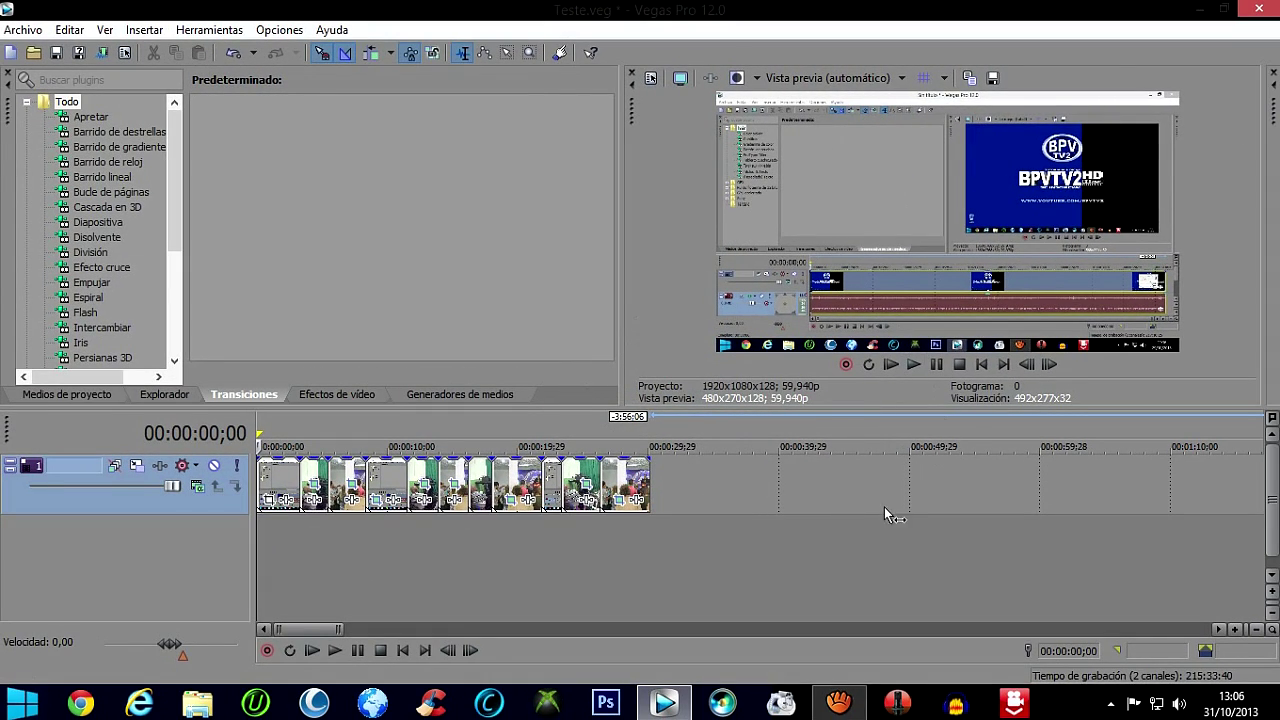
left_click(916, 370)
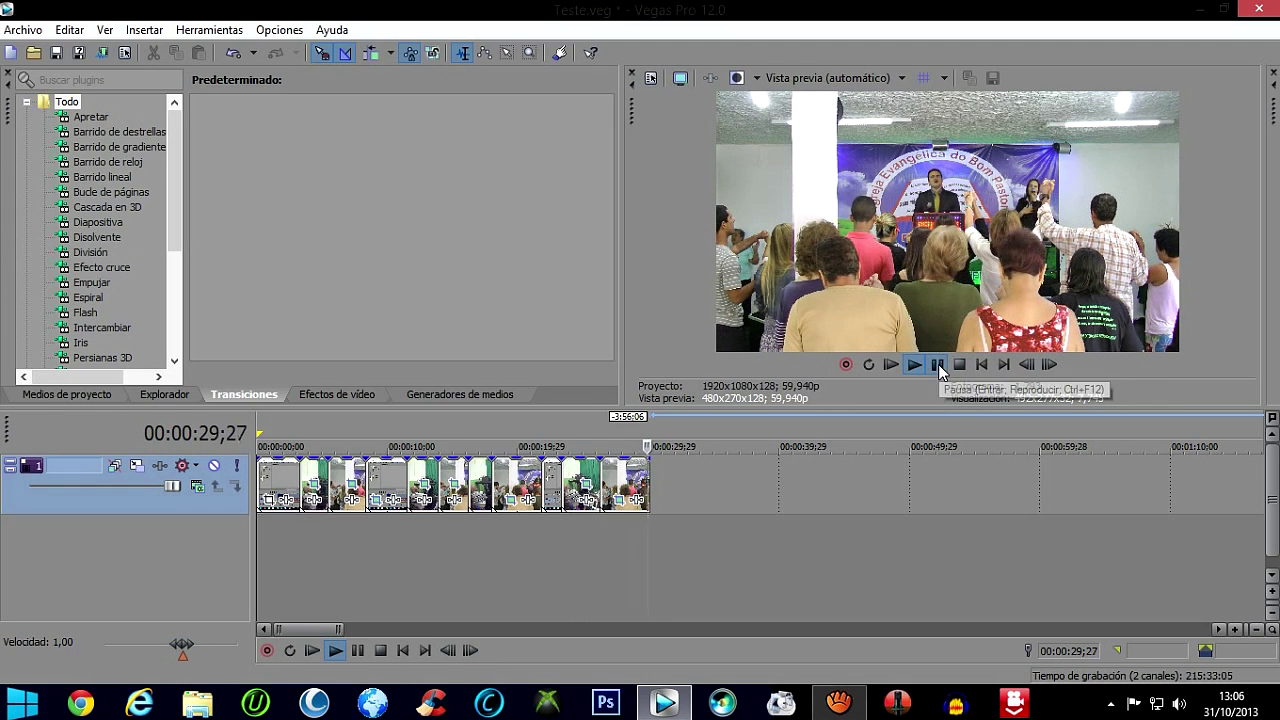
Set the video preview quality to La mejor (total).
left_click(895, 79)
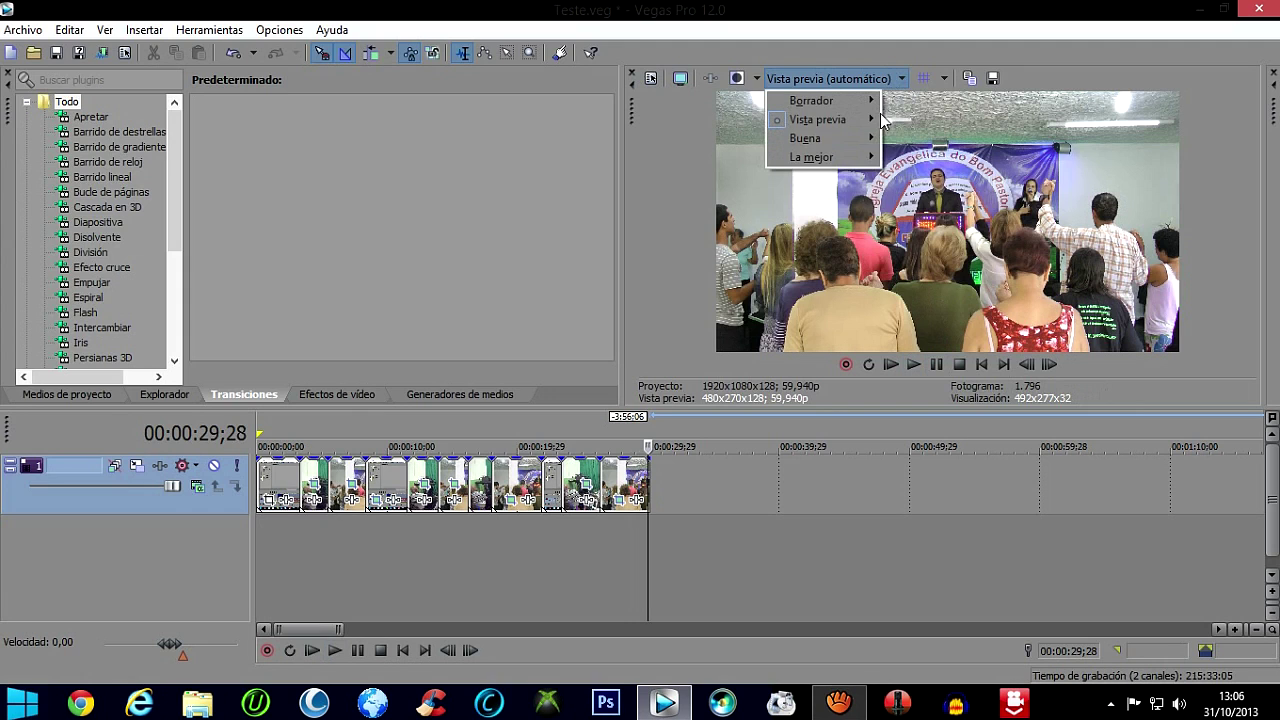
mouse_move(860, 157)
left_click(931, 175)
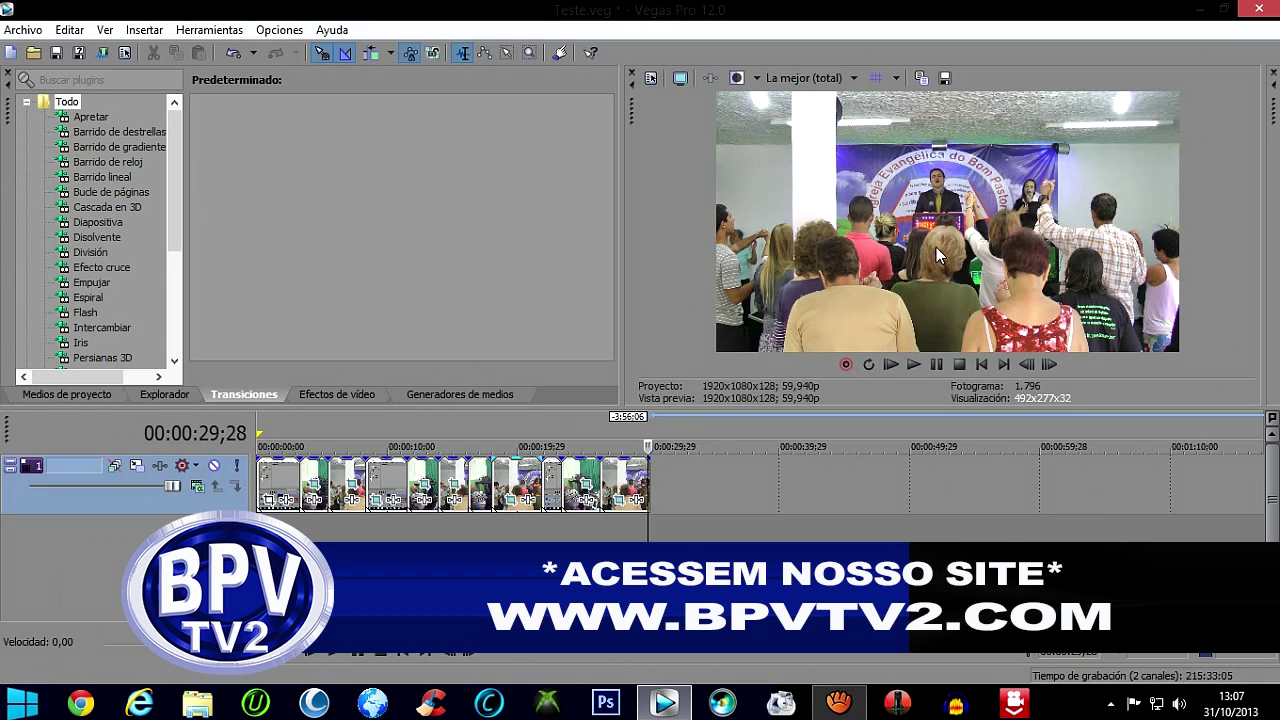
Check the preview image at several points along the edited sequence, ending at 00:00:14;23.
left_click(313, 430)
left_click(386, 422)
left_click(442, 429)
left_click(449, 428)
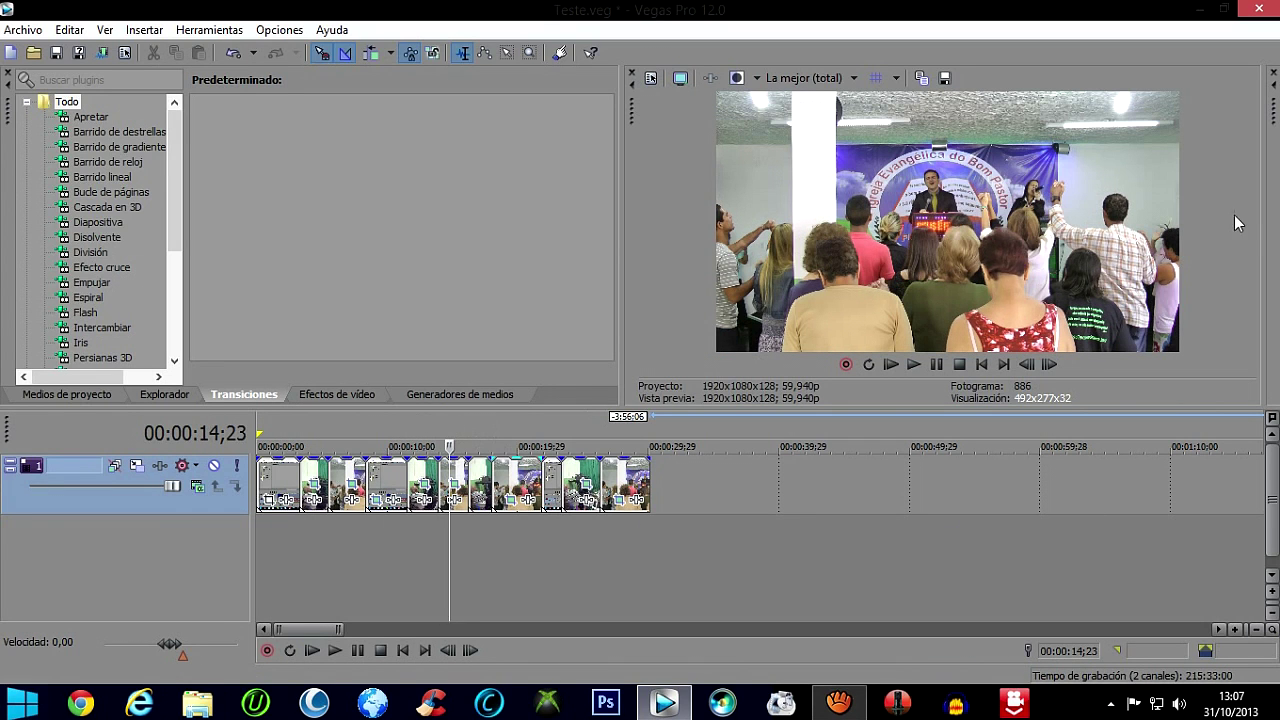